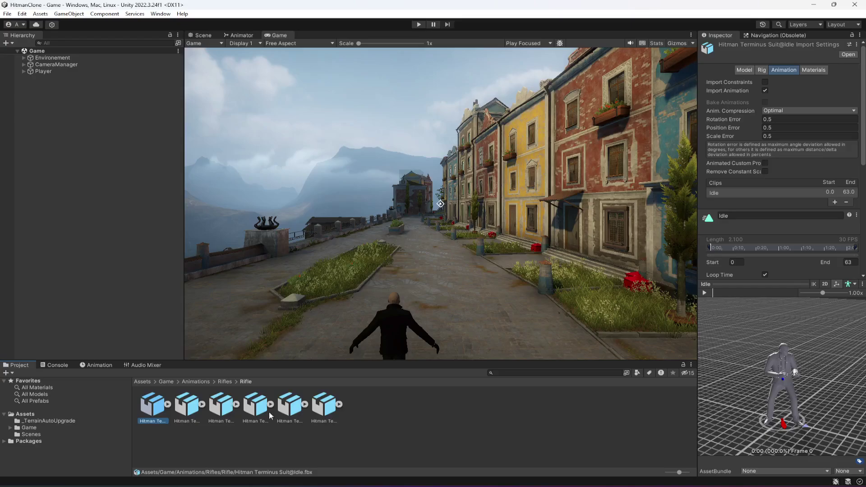
# - Show the Game assets folder's contents in Unity, then select the Guard folder on the desktop
pyautogui.click(29, 428)
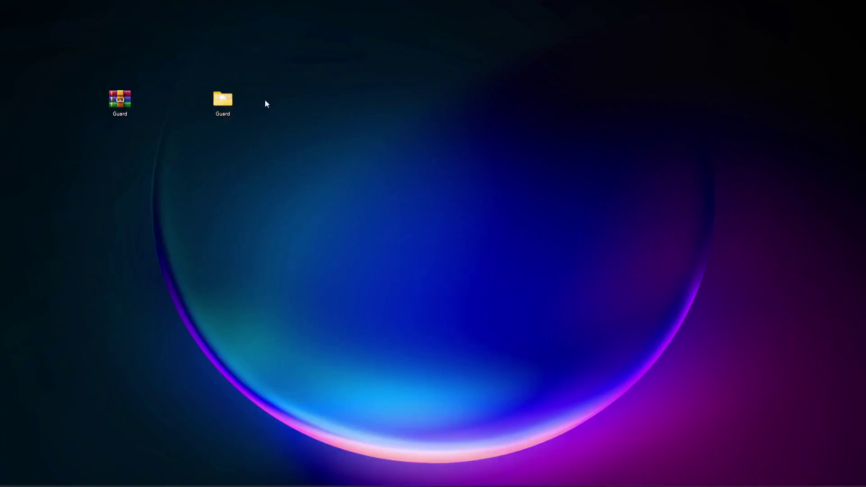
pyautogui.moveTo(268, 79); pyautogui.dragTo(214, 137)
# - Move the Guard folder to a new desktop spot and open it in File Explorer
pyautogui.click(213, 168)
pyautogui.moveTo(290, 67); pyautogui.dragTo(200, 184)
pyautogui.moveTo(222, 105); pyautogui.dragTo(261, 149)
pyautogui.doubleClick(261, 149)
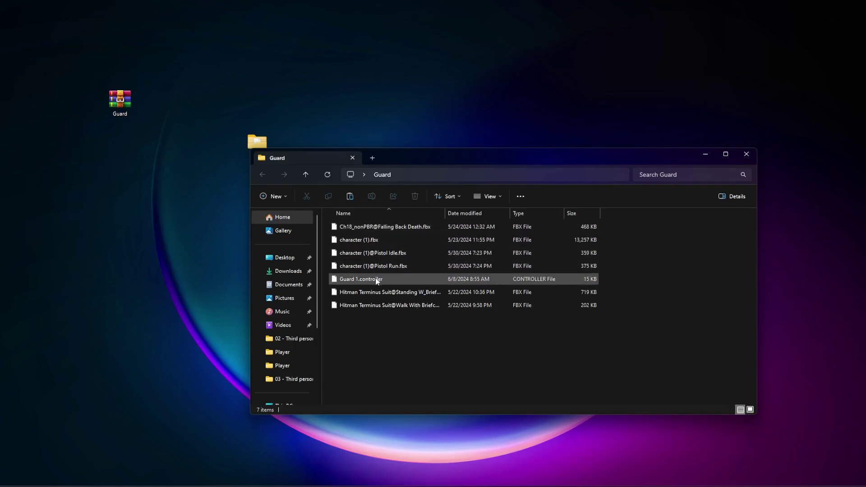
# - Close the Guard folder window and select the Guard folder icon on the desktop
pyautogui.click(746, 154)
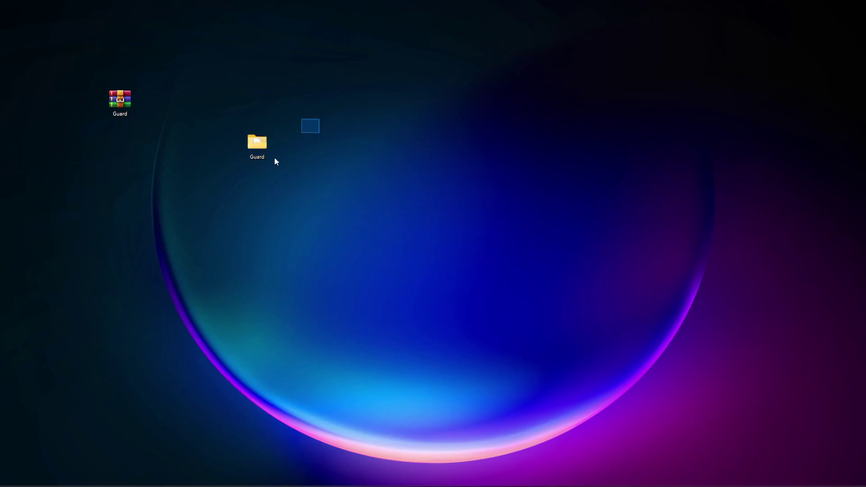
pyautogui.moveTo(319, 118); pyautogui.dragTo(238, 226)
pyautogui.click(291, 201)
pyautogui.moveTo(308, 119); pyautogui.dragTo(239, 178)
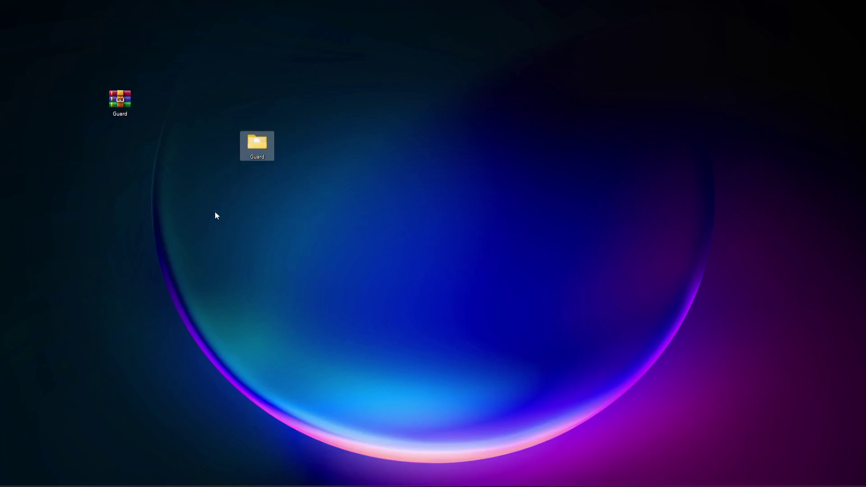
pyautogui.click(284, 200)
pyautogui.click(257, 145)
# - Move the Guard folder icon to the centre of the desktop
pyautogui.moveTo(257, 151); pyautogui.dragTo(327, 193)
pyautogui.moveTo(398, 133); pyautogui.dragTo(265, 250)
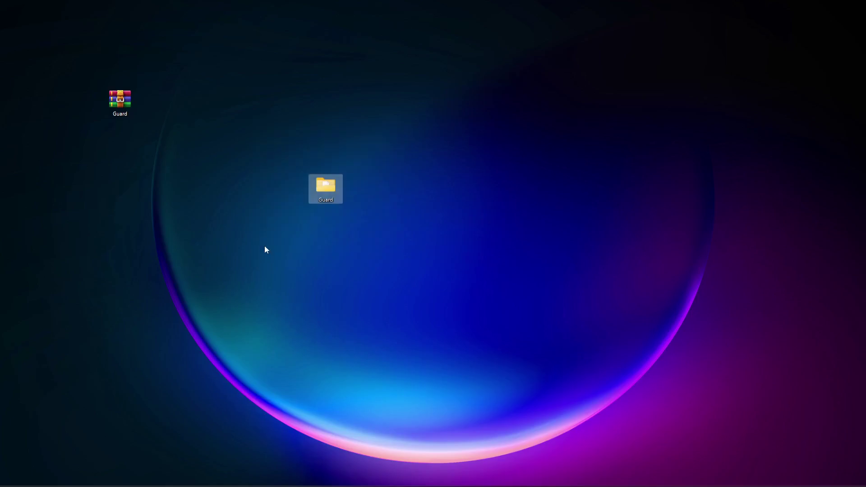
pyautogui.click(273, 171)
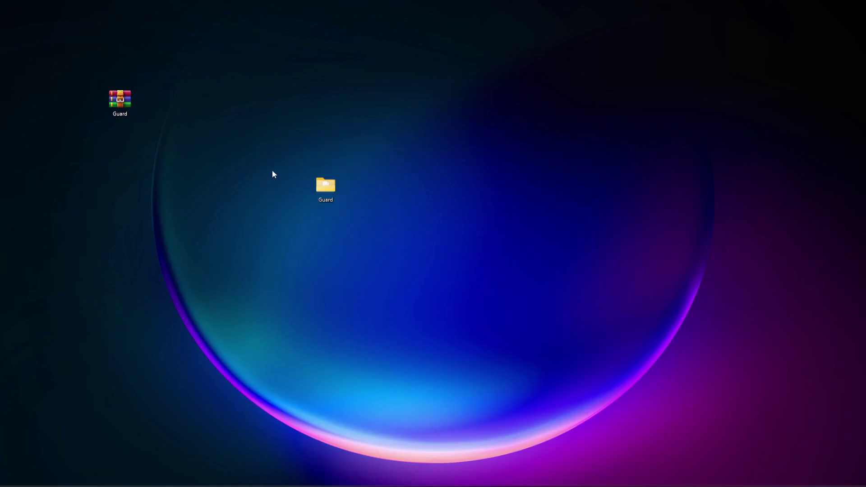
pyautogui.moveTo(265, 142); pyautogui.dragTo(380, 273)
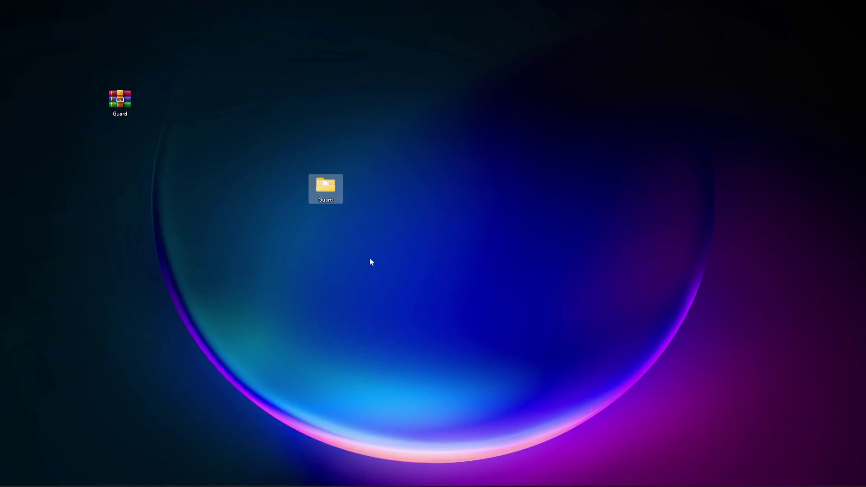
pyautogui.moveTo(330, 191); pyautogui.dragTo(429, 293)
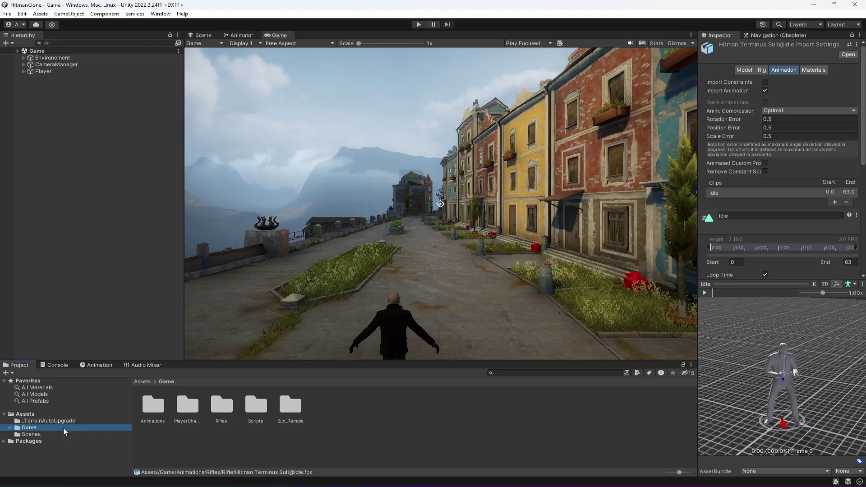
# - Create a folder named AI in the Game assets and open it
pyautogui.rightClick(300, 427)
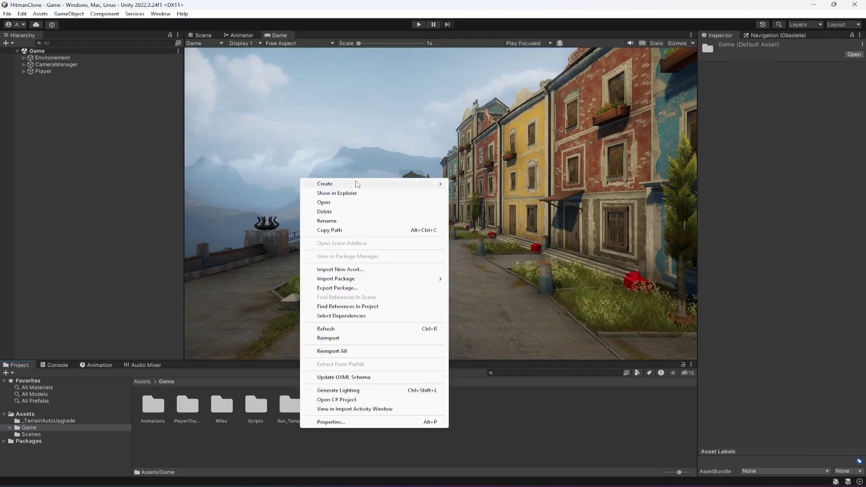
pyautogui.moveTo(391, 184)
pyautogui.click(478, 82)
pyautogui.write('A')
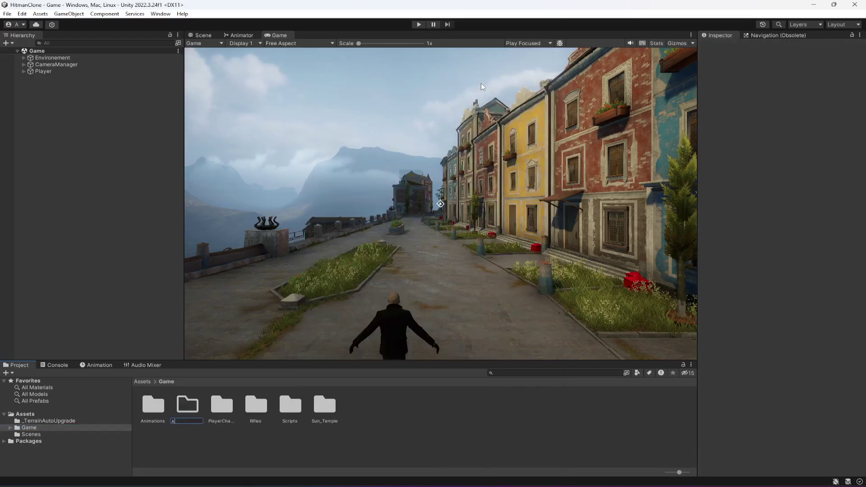
pyautogui.press('Return')
pyautogui.press('Return')
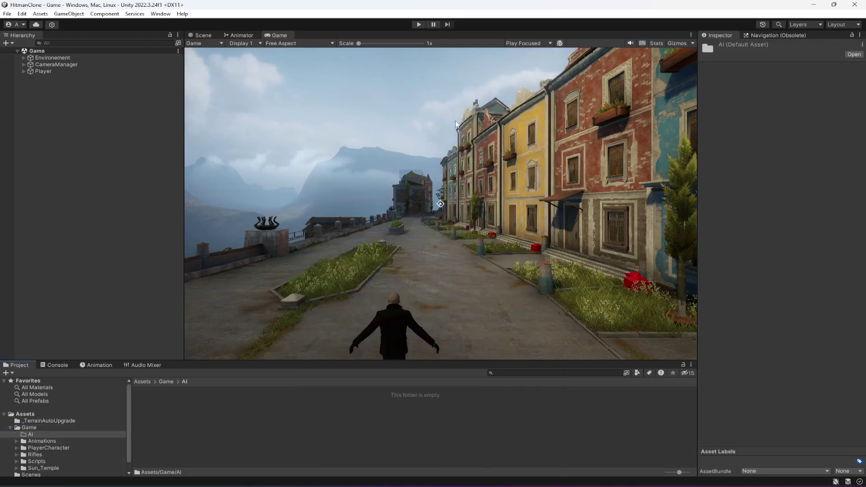
# - Create a Crowd subfolder inside the AI folder
pyautogui.rightClick(202, 432)
pyautogui.moveTo(217, 183)
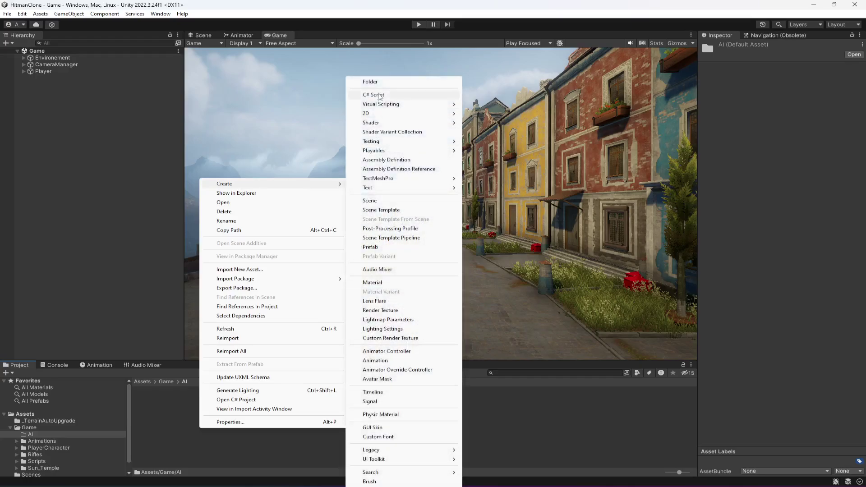
pyautogui.click(379, 82)
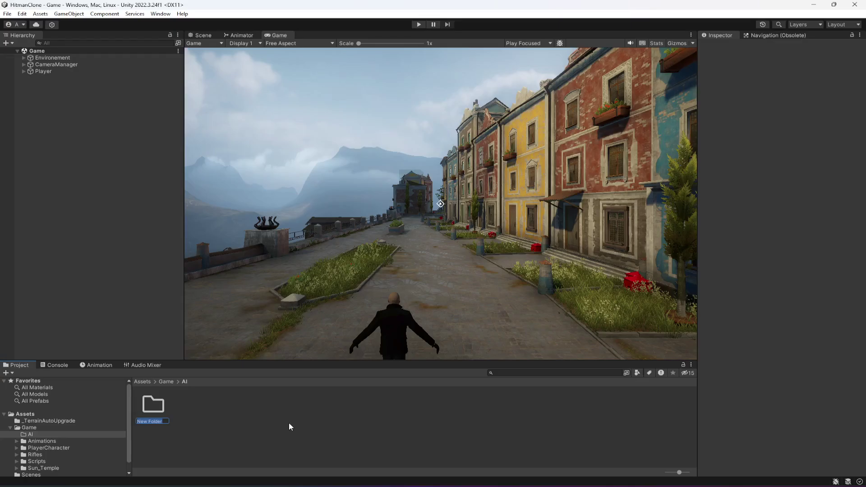
pyautogui.write('Crowd')
pyautogui.press('Return')
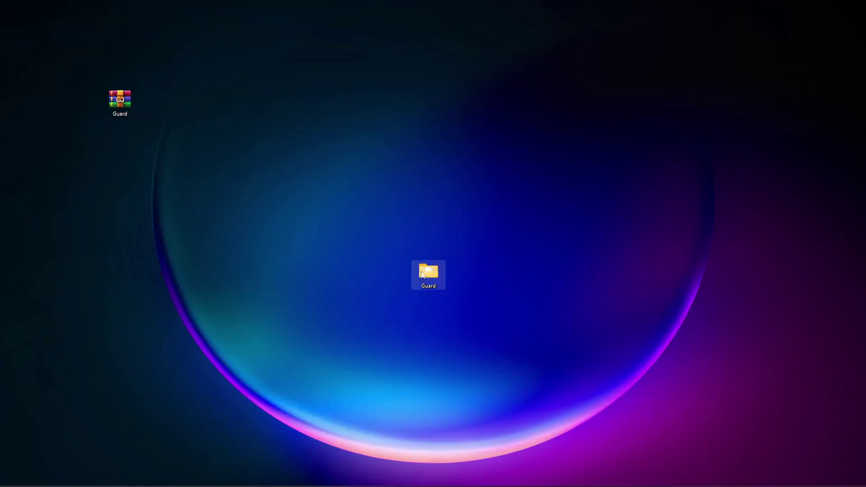
# - Import the Guard folder into Assets/Game/AI and open it
pyautogui.moveTo(431, 272); pyautogui.dragTo(516, 409)
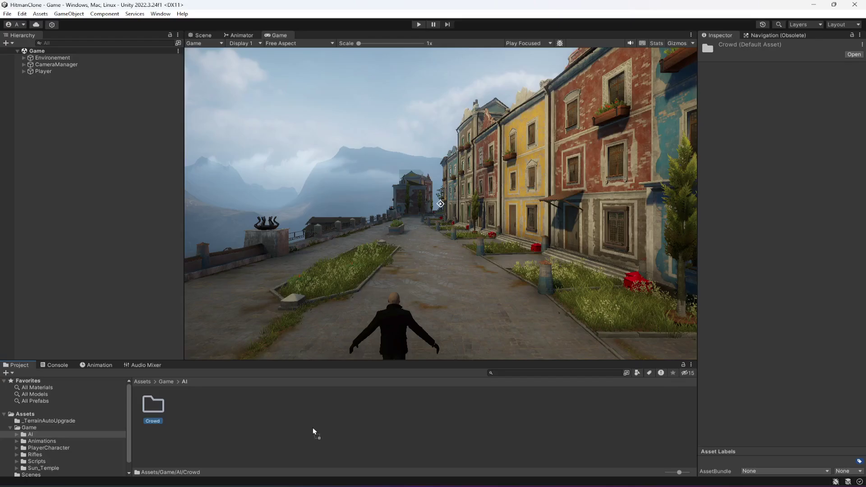
pyautogui.moveTo(316, 429); pyautogui.dragTo(316, 428)
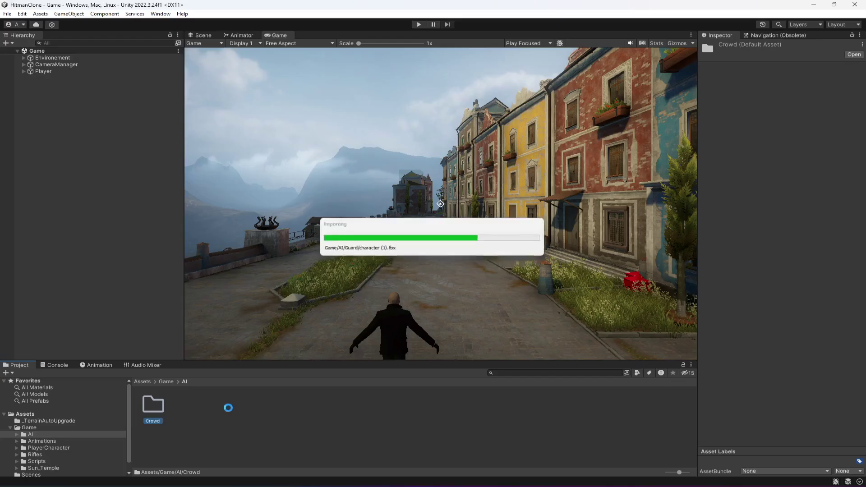
pyautogui.doubleClick(188, 408)
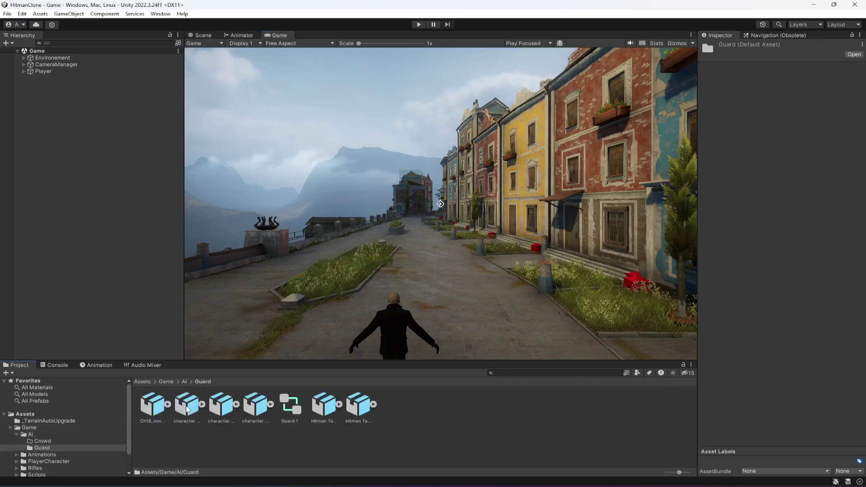
# - Extract character (1)'s textures into the Guard folder and mark the normal texture as a normal map
pyautogui.click(180, 417)
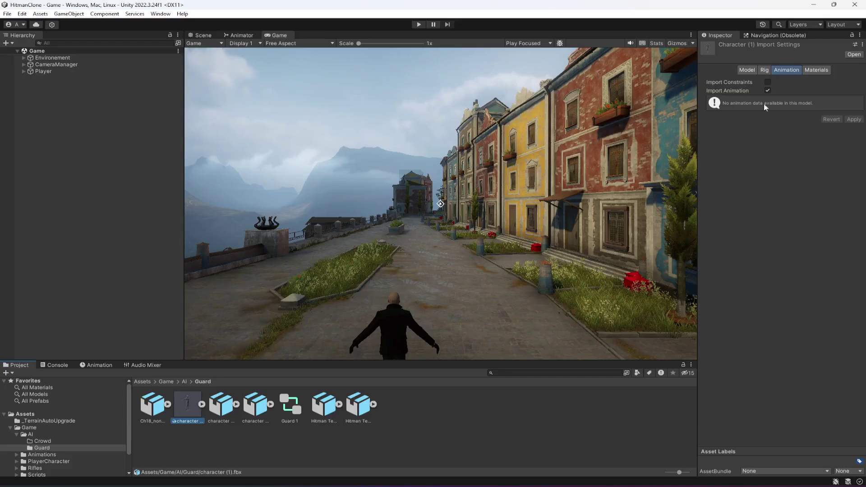
pyautogui.click(808, 70)
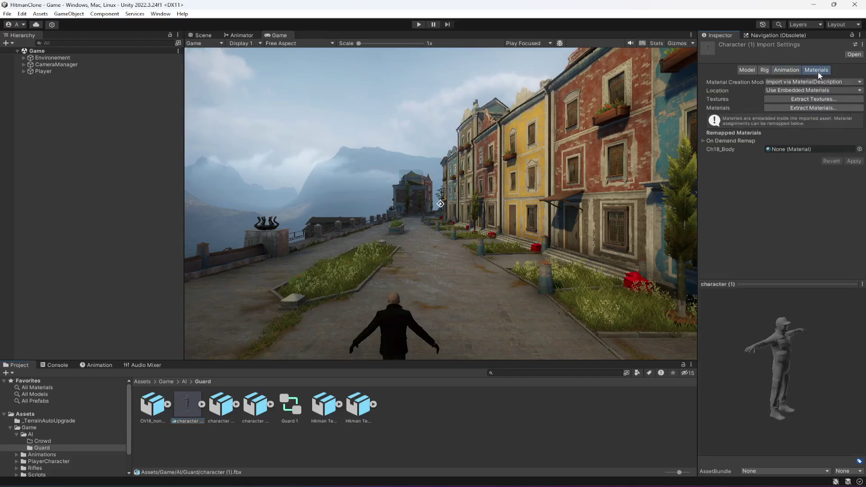
pyautogui.click(816, 100)
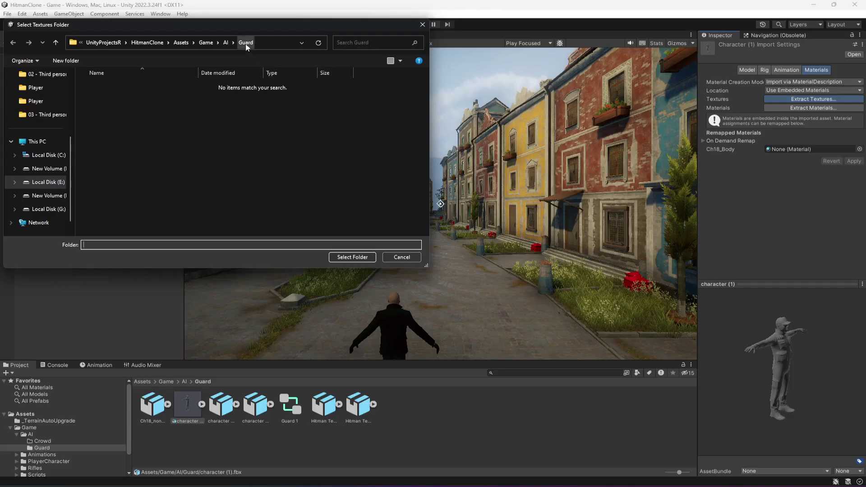
pyautogui.click(344, 257)
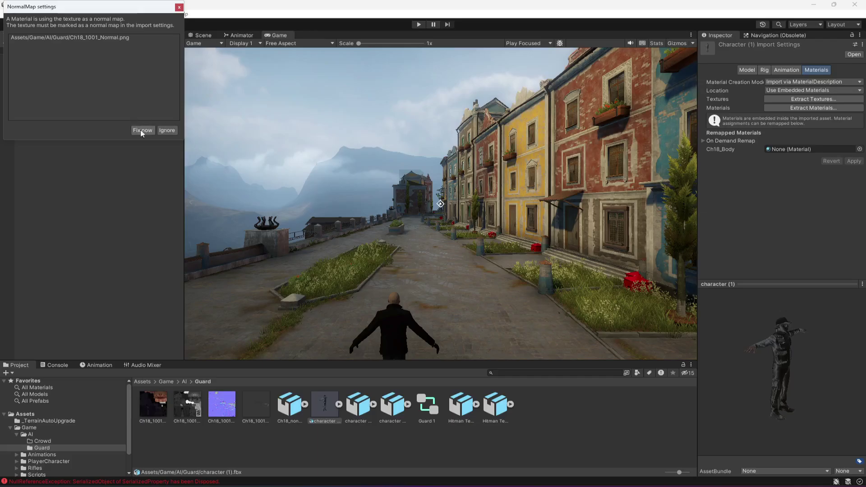
pyautogui.click(141, 129)
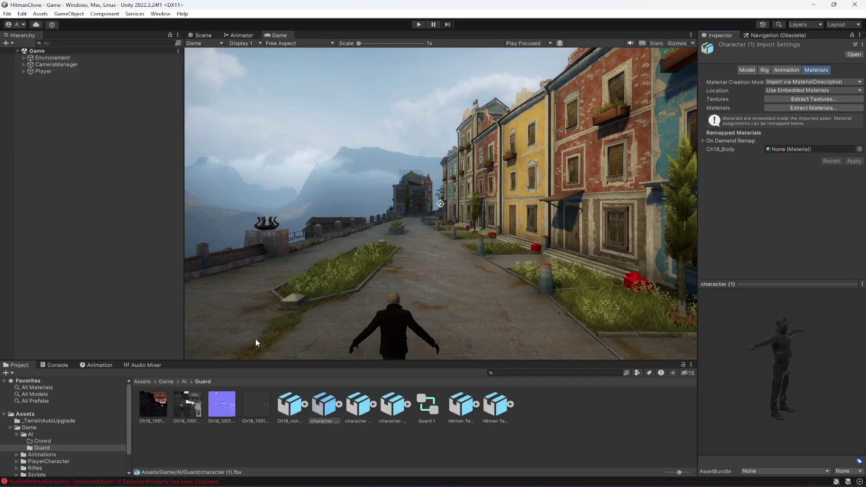
# - Clear the Console errors and return to the Project assets
pyautogui.click(58, 365)
pyautogui.click(11, 373)
pyautogui.click(16, 365)
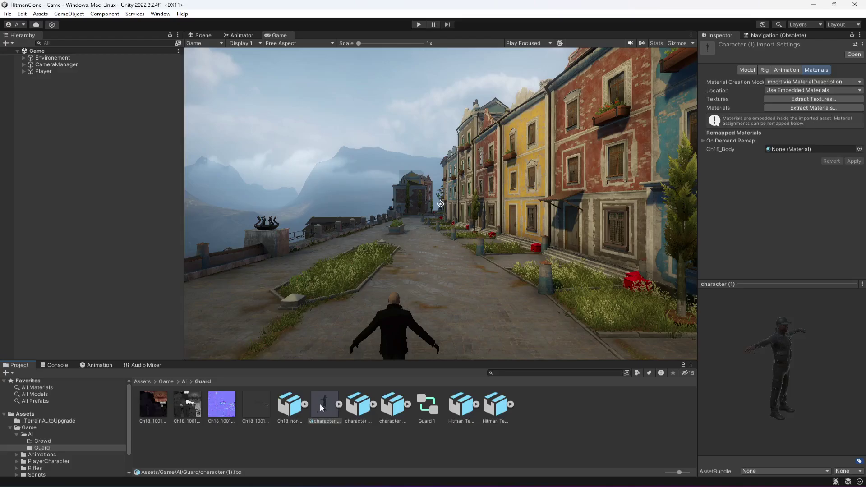
# - Restore the Scene view and turn on scene lighting around the character
pyautogui.click(204, 43)
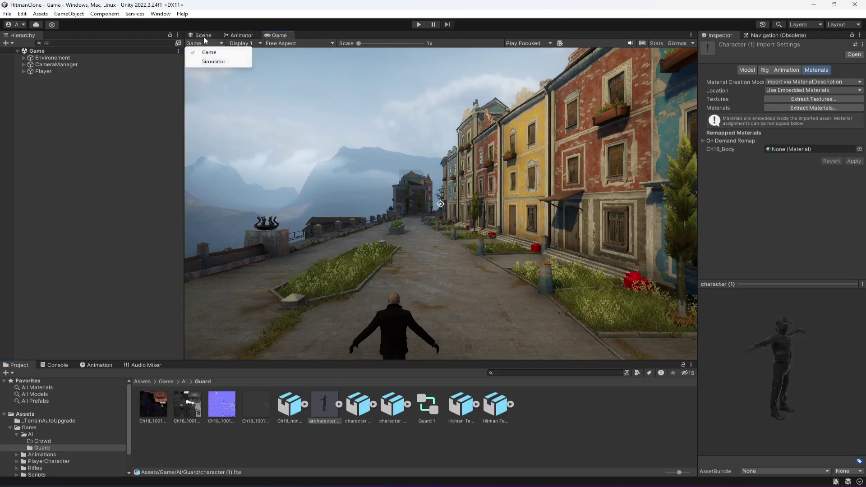
pyautogui.doubleClick(204, 35)
pyautogui.doubleClick(204, 35)
pyautogui.keyDown('alt'); pyautogui.moveTo(490, 239); pyautogui.dragTo(589, 44); pyautogui.keyUp('alt')
pyautogui.click(600, 43)
pyautogui.keyDown('alt'); pyautogui.moveTo(556, 112); pyautogui.dragTo(429, 257); pyautogui.keyUp('alt')
# - Place a character (1) guard instance in the scene beside the Hitman
pyautogui.moveTo(322, 404); pyautogui.dragTo(391, 268)
pyautogui.keyDown('alt'); pyautogui.moveTo(391, 268); pyautogui.dragTo(429, 235); pyautogui.keyUp('alt')
pyautogui.scroll(5, 472, 216)
pyautogui.scroll(-6, 402, 274)
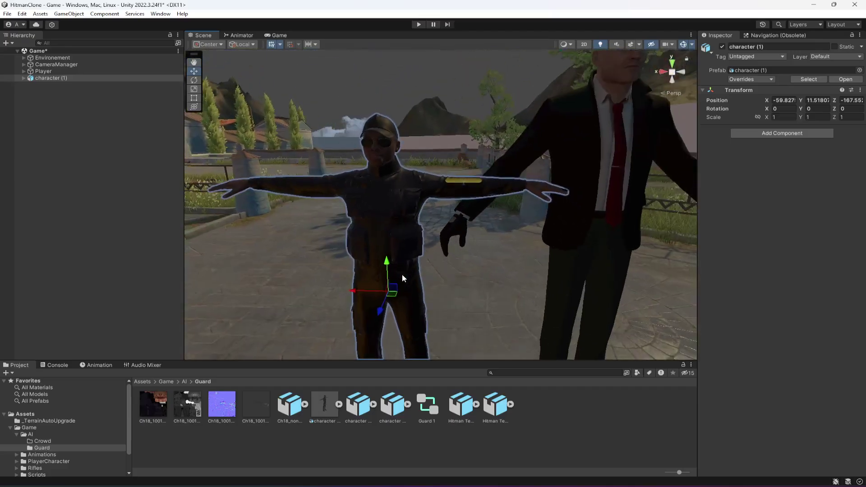
# - Show the rig import settings of the base character (1) model rather than Pistol Idle
pyautogui.click(326, 411)
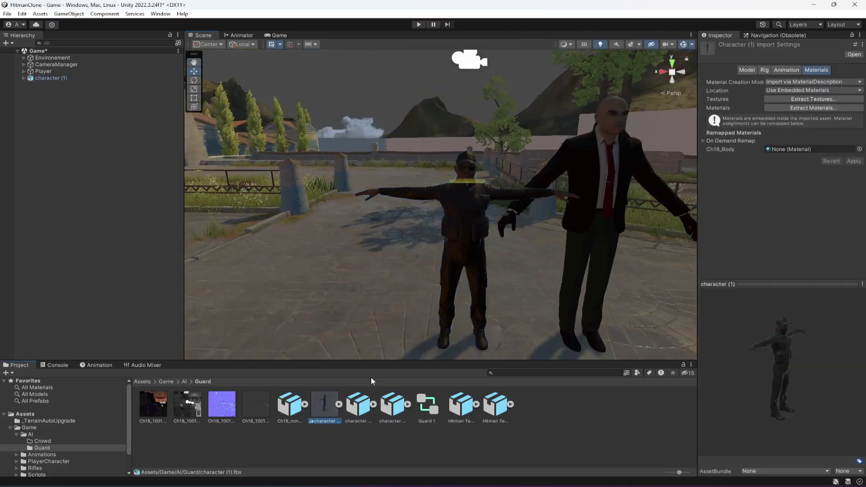
pyautogui.click(766, 71)
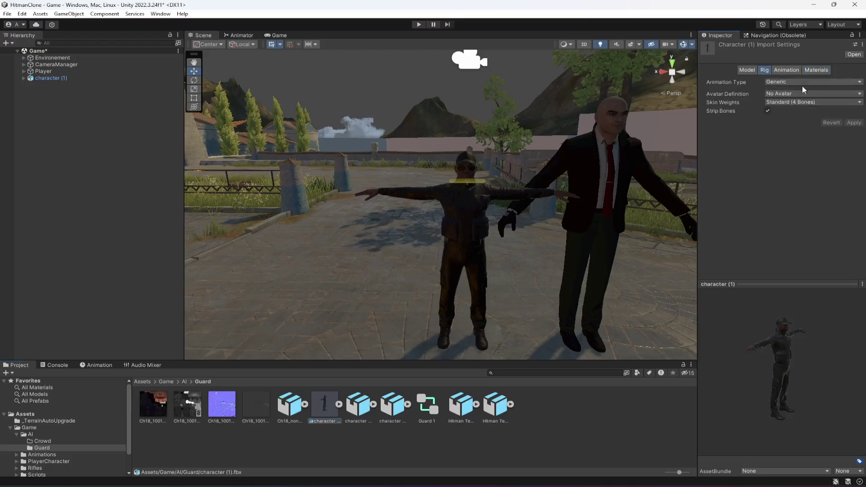
pyautogui.click(361, 409)
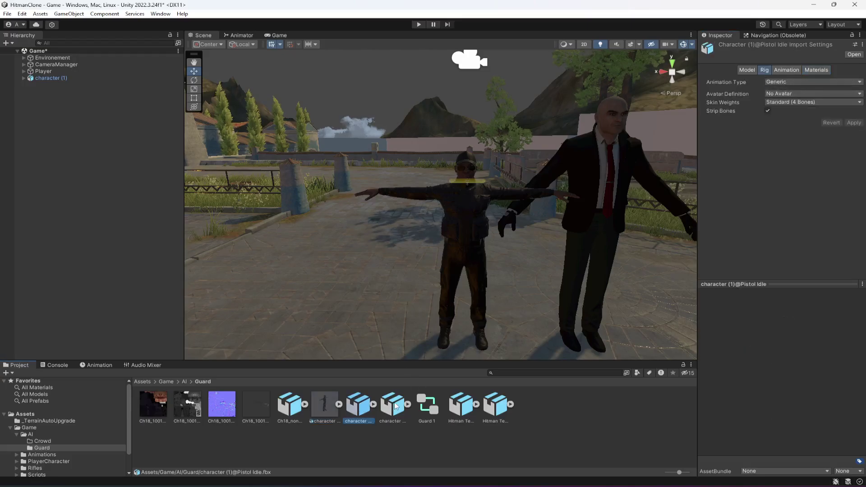
pyautogui.click(326, 407)
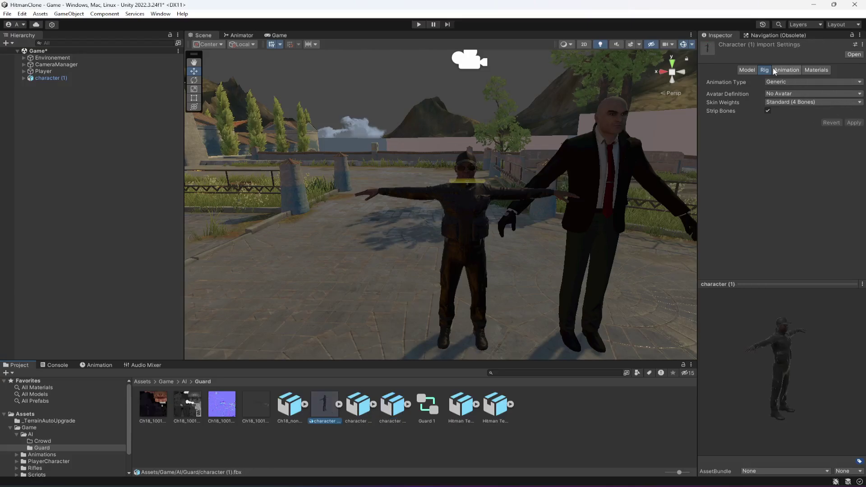
# - Set the guard model's Scale Factor to 1.2 and apply it
pyautogui.click(788, 71)
pyautogui.click(747, 70)
pyautogui.click(787, 90)
pyautogui.doubleClick(788, 90)
pyautogui.write('1.2')
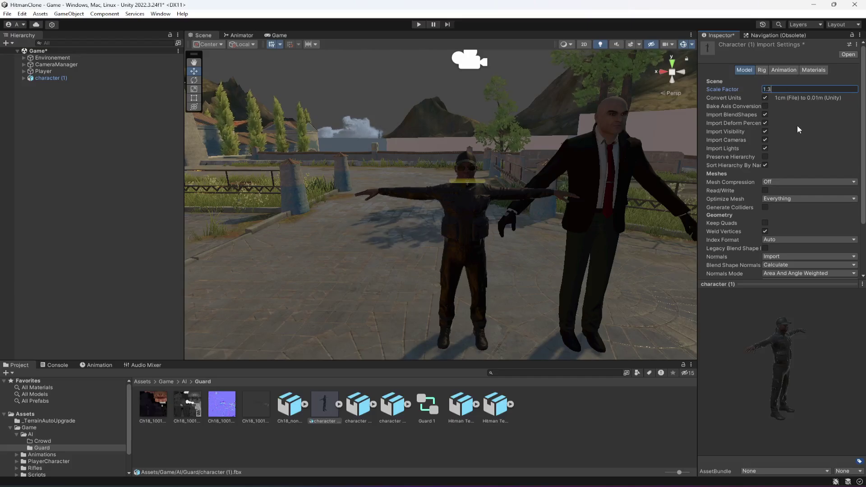
pyautogui.scroll(-3, 809, 167)
pyautogui.click(849, 273)
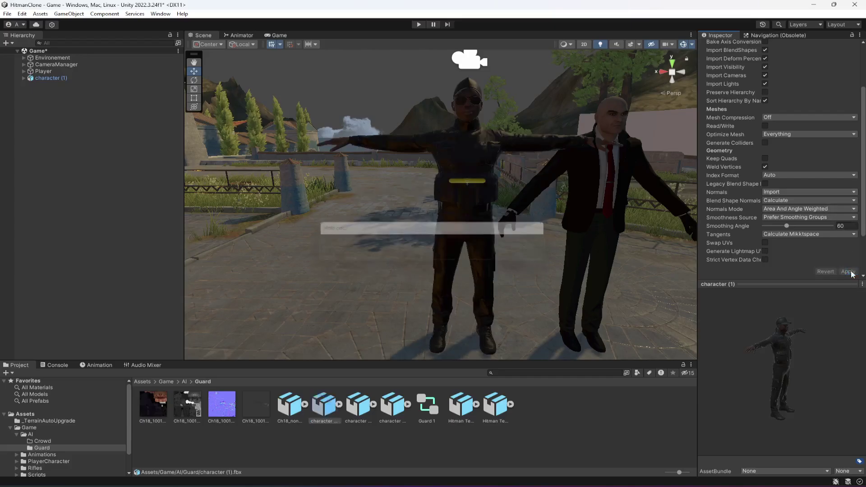
# - Adjust the Scale Factor, trying 1.23, and reapply the import
pyautogui.scroll(3, 789, 202)
pyautogui.click(782, 90)
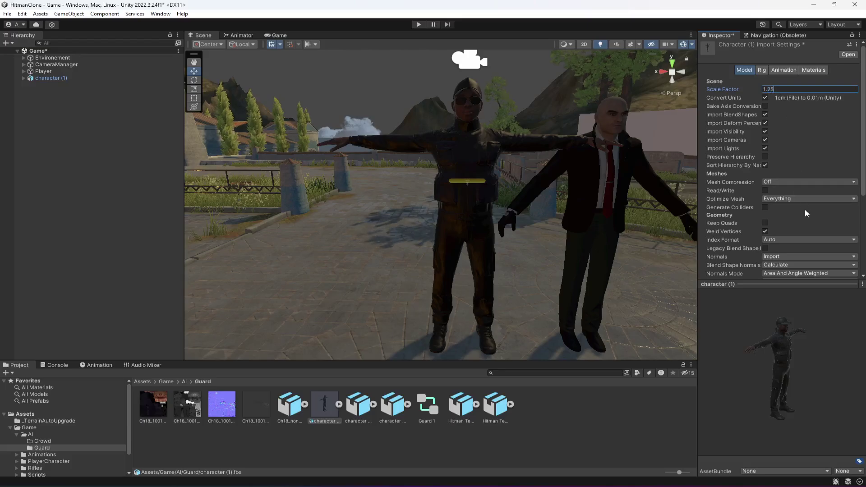
pyautogui.scroll(-5, 805, 209)
pyautogui.click(849, 223)
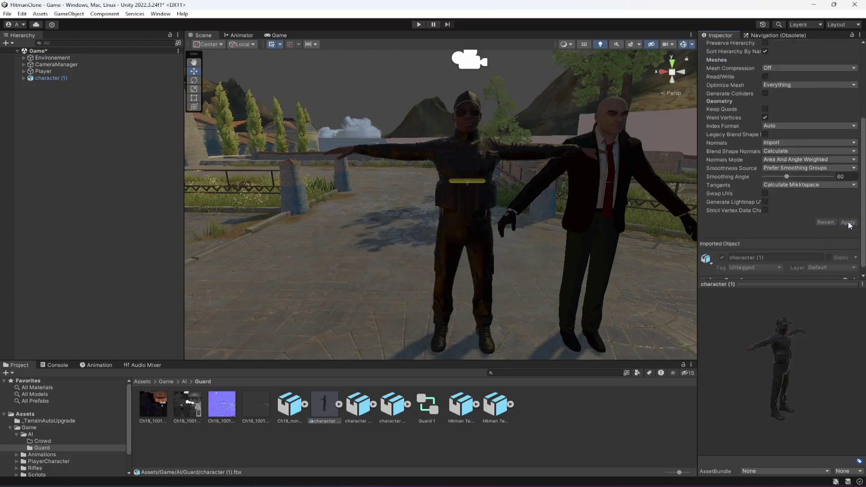
pyautogui.scroll(3, 812, 181)
pyautogui.click(789, 90)
pyautogui.click(790, 90)
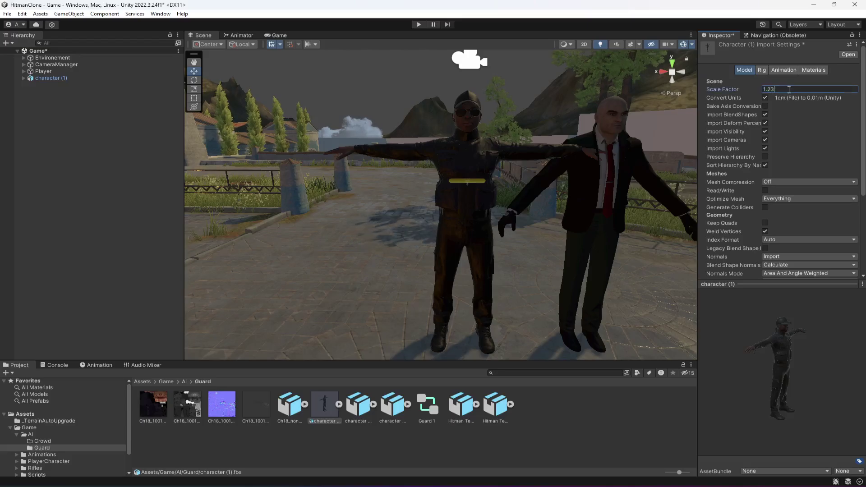
pyautogui.scroll(-5, 813, 181)
pyautogui.click(847, 215)
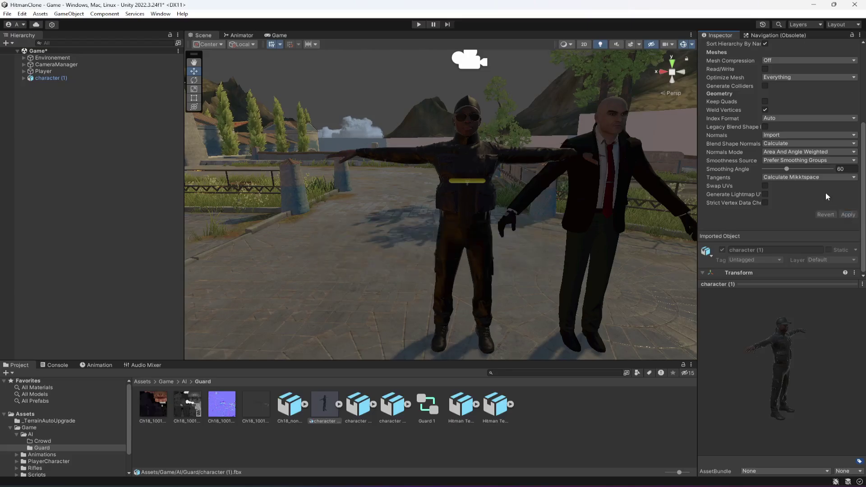
# - Apply a Scale Factor of 1.20 and compare both characters from above
pyautogui.scroll(5, 812, 158)
pyautogui.click(784, 90)
pyautogui.write('1.20')
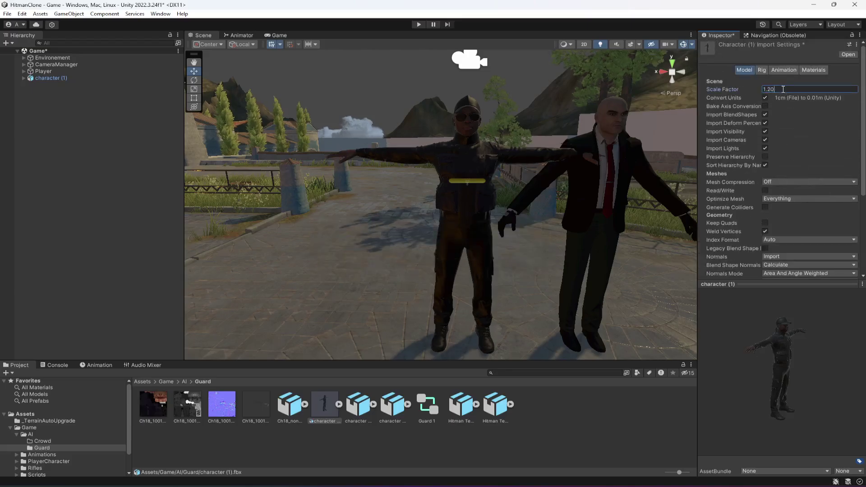
pyautogui.scroll(-5, 801, 107)
pyautogui.click(848, 215)
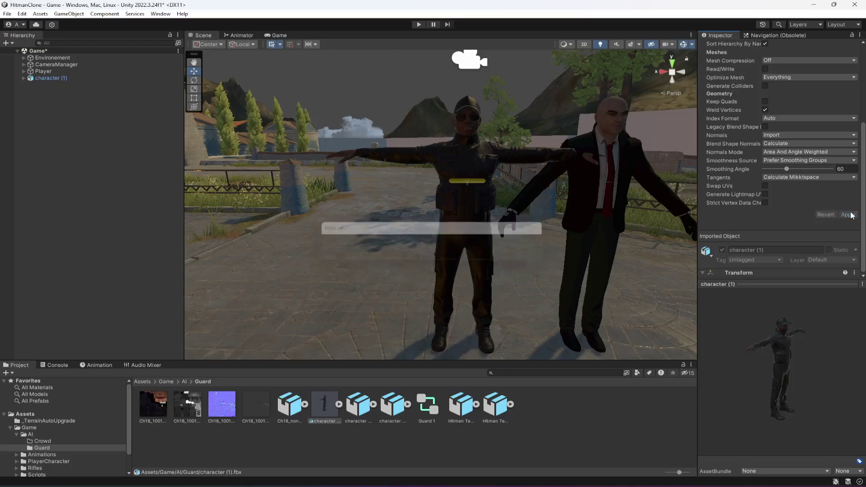
pyautogui.moveTo(545, 156); pyautogui.dragTo(483, 188, button='right')
pyautogui.scroll(5, 803, 180)
pyautogui.click(793, 88)
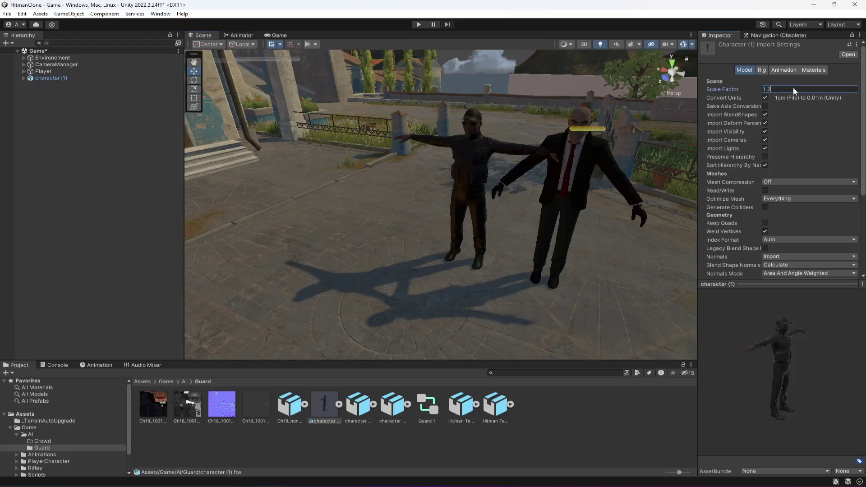
pyautogui.scroll(-5, 801, 185)
pyautogui.click(842, 215)
# - Fine-tune the Scale Factor again, trying 1.22 then trimming a digit, applying each
pyautogui.scroll(5, 799, 149)
pyautogui.click(793, 89)
pyautogui.write('2')
pyautogui.scroll(-5, 801, 135)
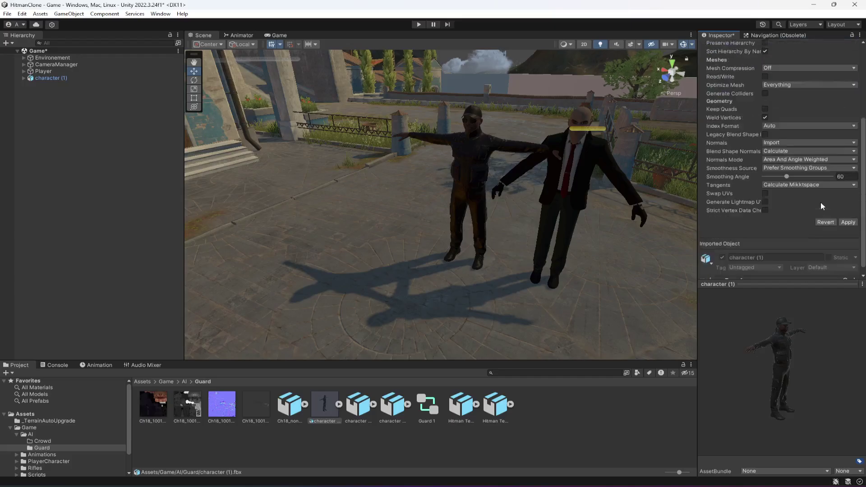
pyautogui.click(849, 215)
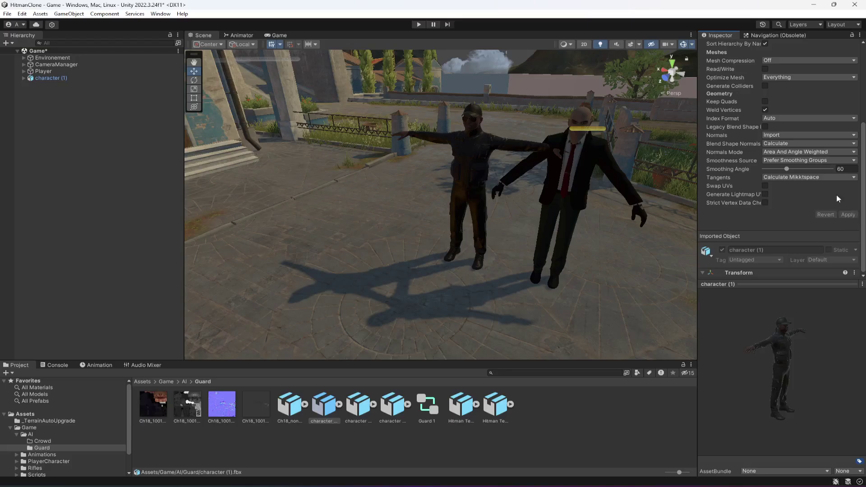
pyautogui.scroll(5, 765, 142)
pyautogui.click(796, 88)
pyautogui.click(796, 88)
pyautogui.click(805, 89)
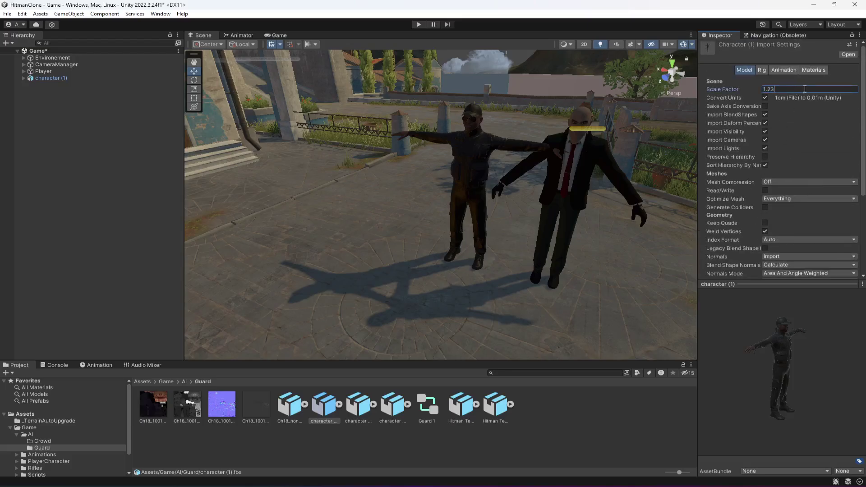
pyautogui.press('BackSpace')
pyautogui.scroll(-5, 805, 89)
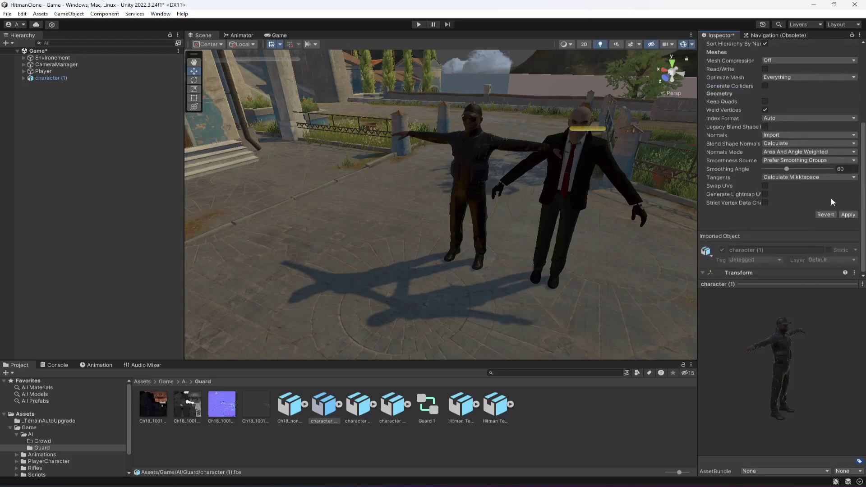
pyautogui.click(848, 215)
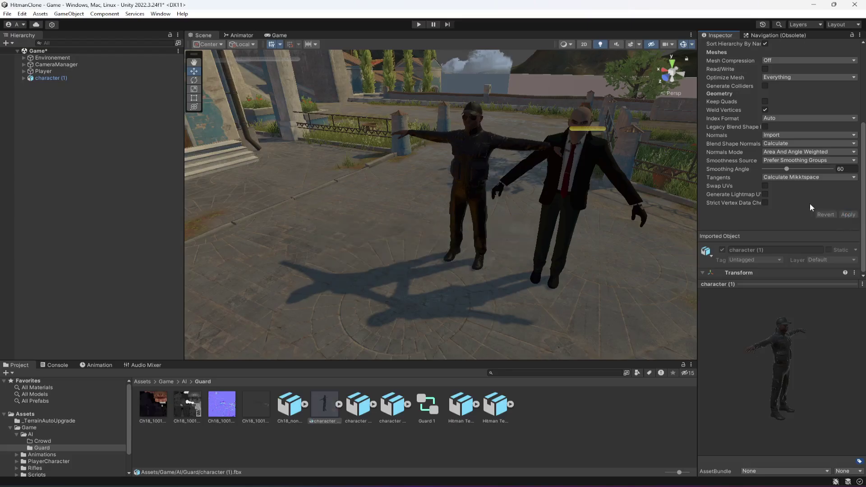
pyautogui.scroll(2, 485, 250)
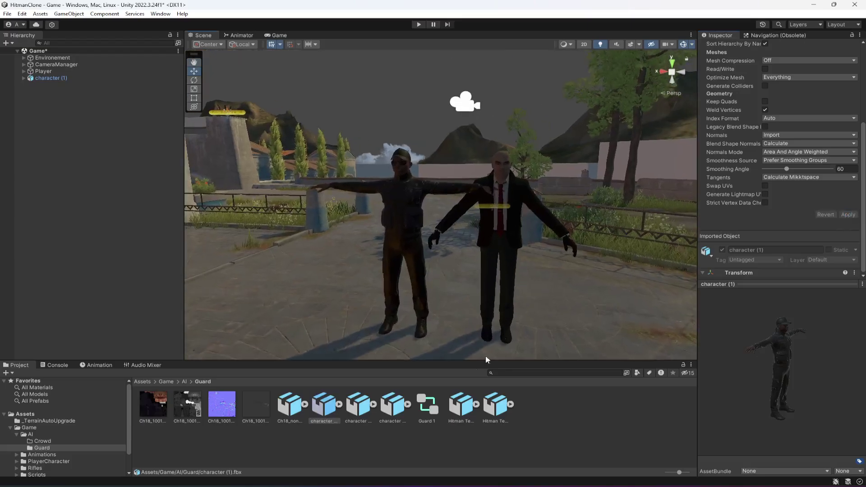
pyautogui.scroll(5, 745, 181)
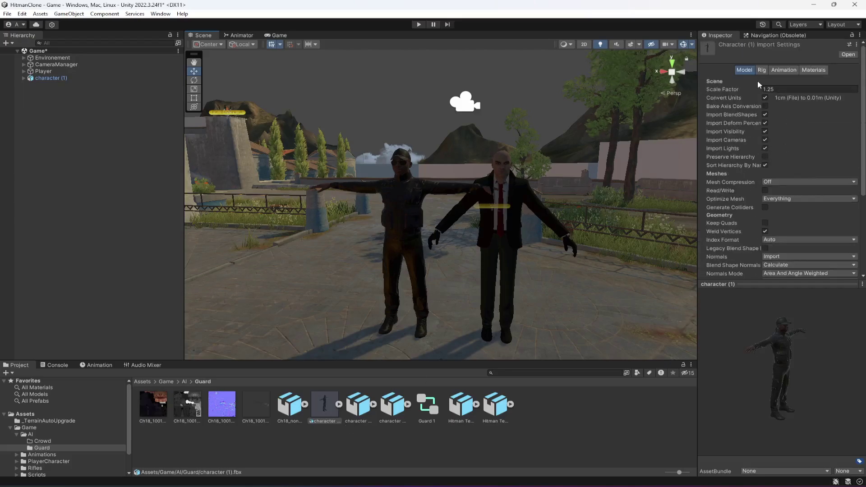
# - Make character (1)'s Animation Type Humanoid and apply, then select Falling Back Death
pyautogui.click(765, 70)
pyautogui.click(773, 83)
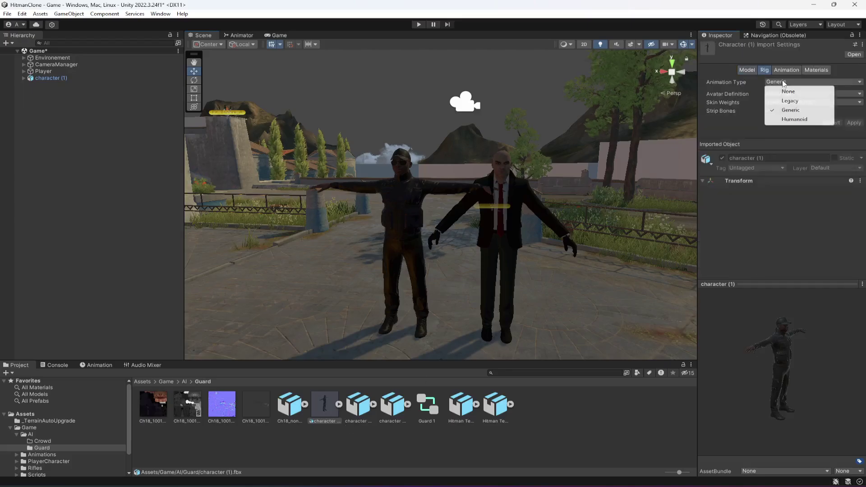
pyautogui.click(795, 119)
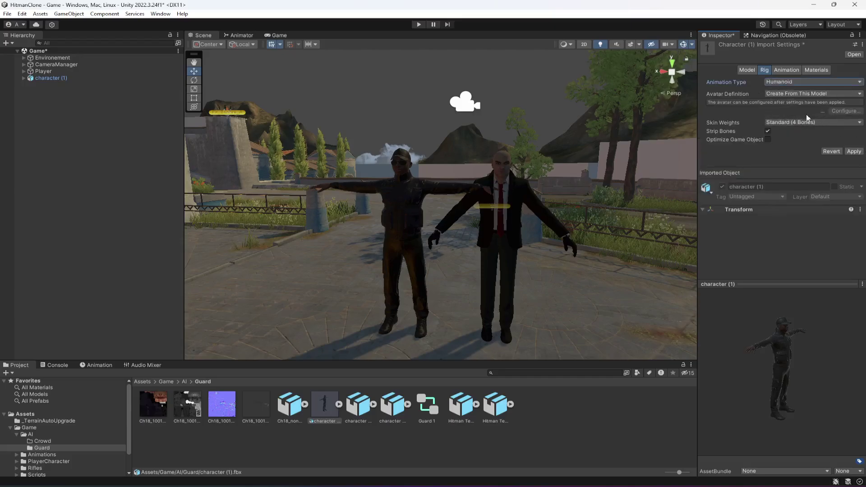
pyautogui.click(854, 152)
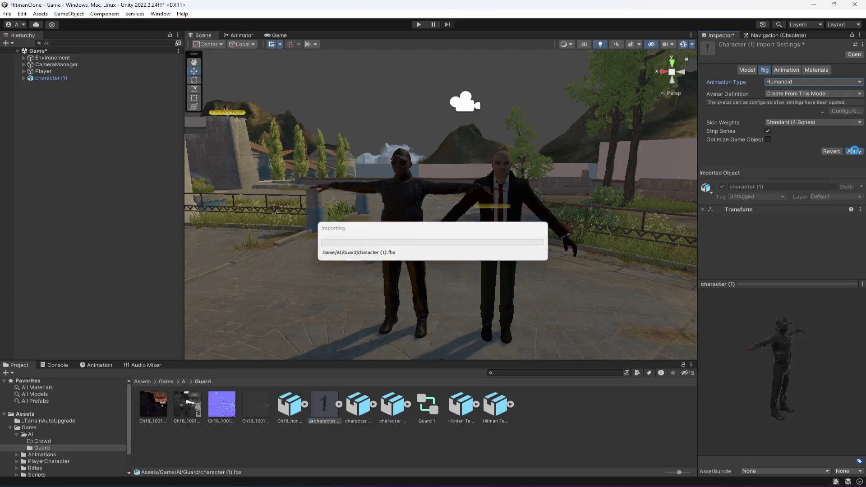
pyautogui.click(291, 410)
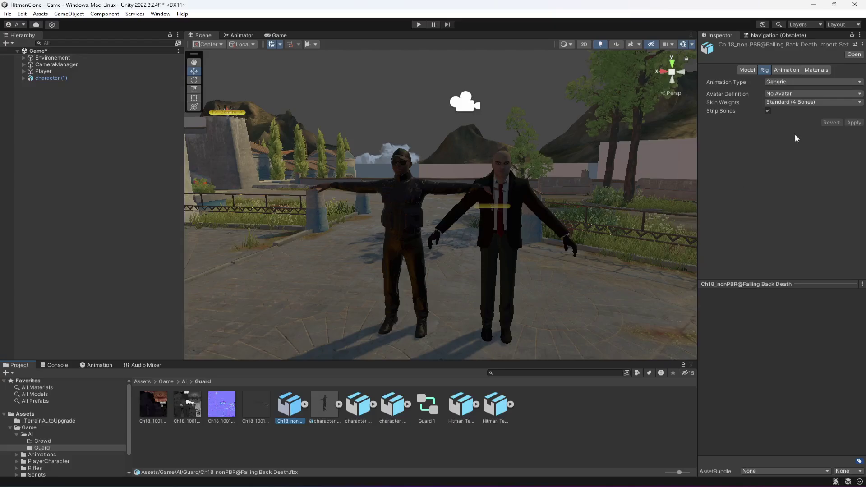
# - Set Falling Back Death's rig to Humanoid, copying the avatar from the Hitman
pyautogui.click(321, 413)
pyautogui.click(291, 416)
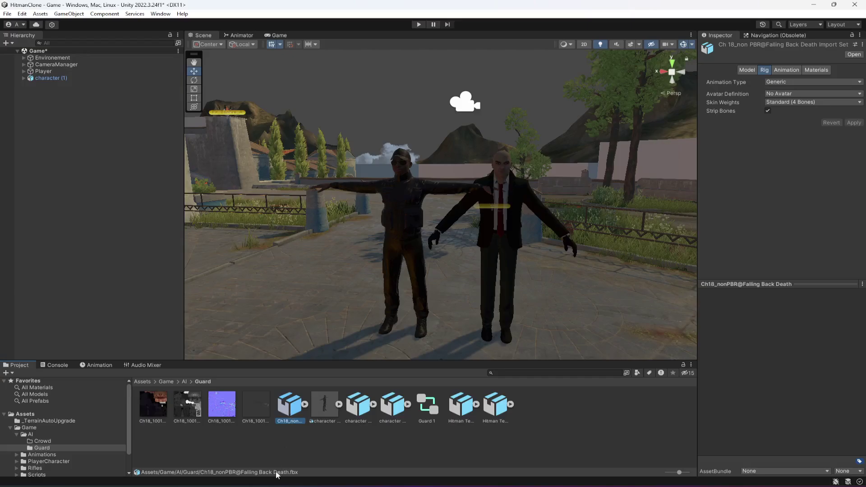
pyautogui.click(779, 82)
pyautogui.click(787, 119)
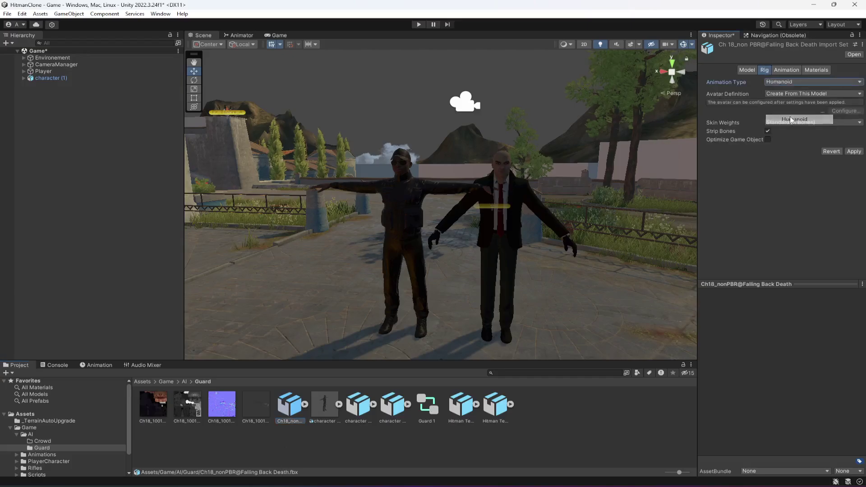
pyautogui.click(802, 94)
pyautogui.click(849, 121)
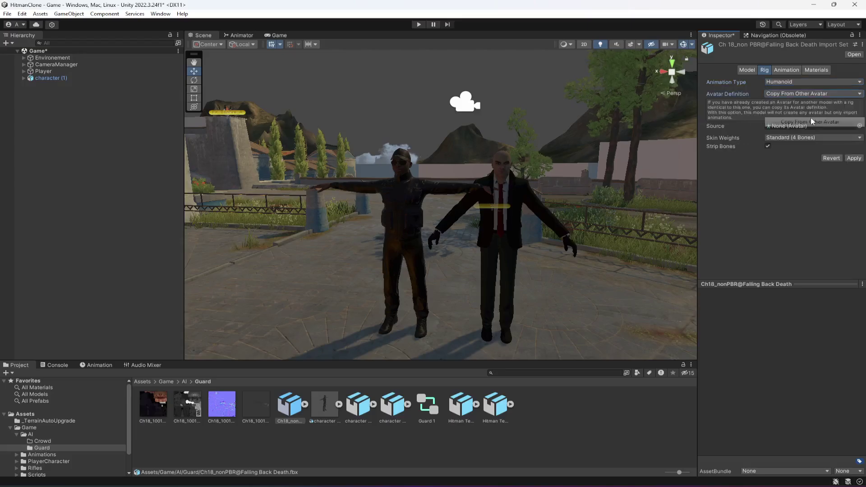
pyautogui.click(860, 127)
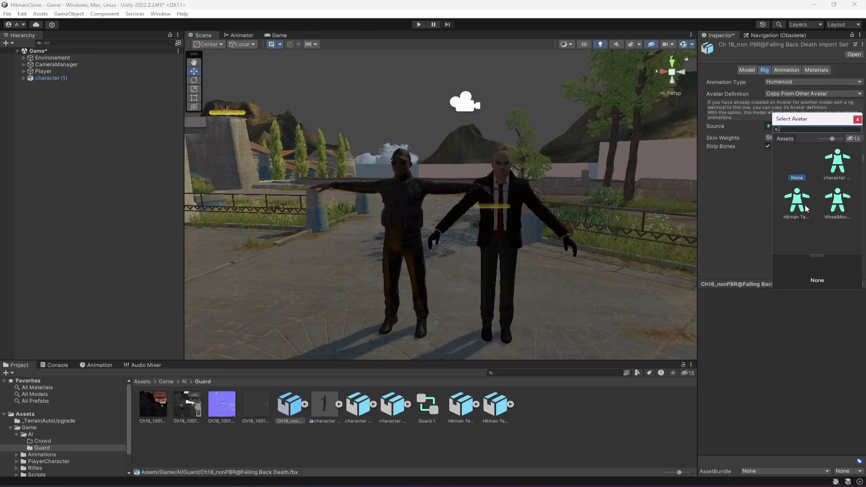
pyautogui.doubleClick(796, 202)
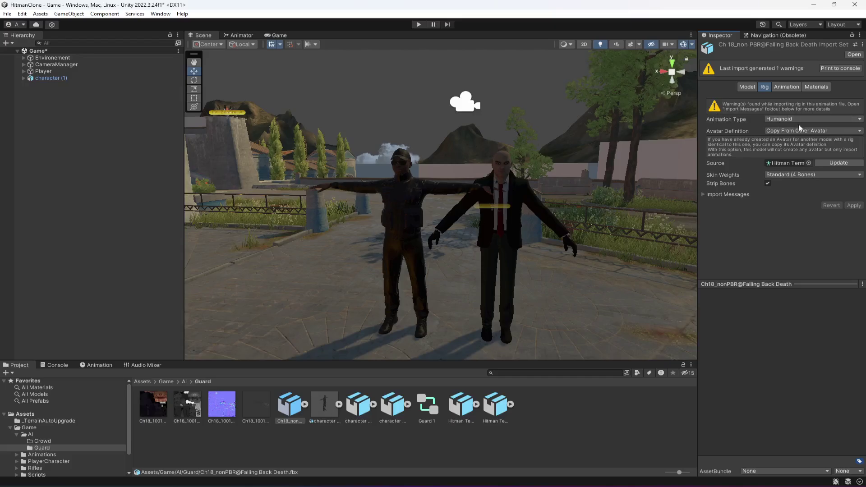
# - Pick a different source avatar, then accept switching the rig to Generic
pyautogui.click(813, 131)
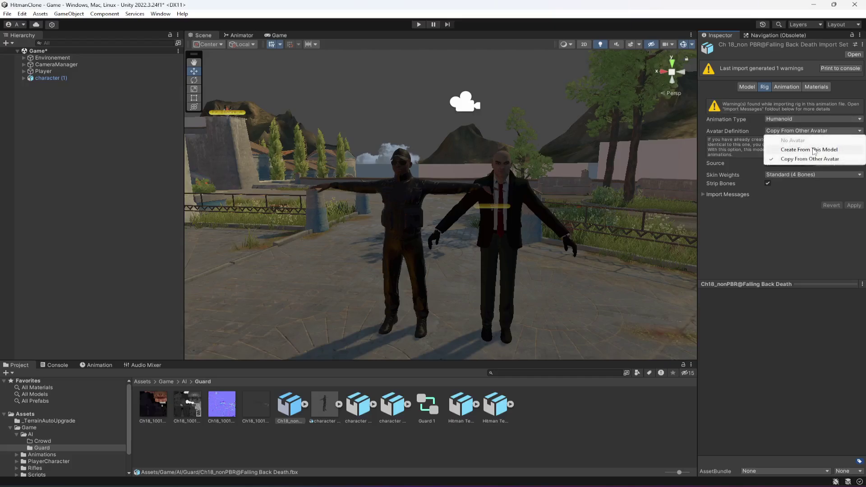
pyautogui.click(785, 173)
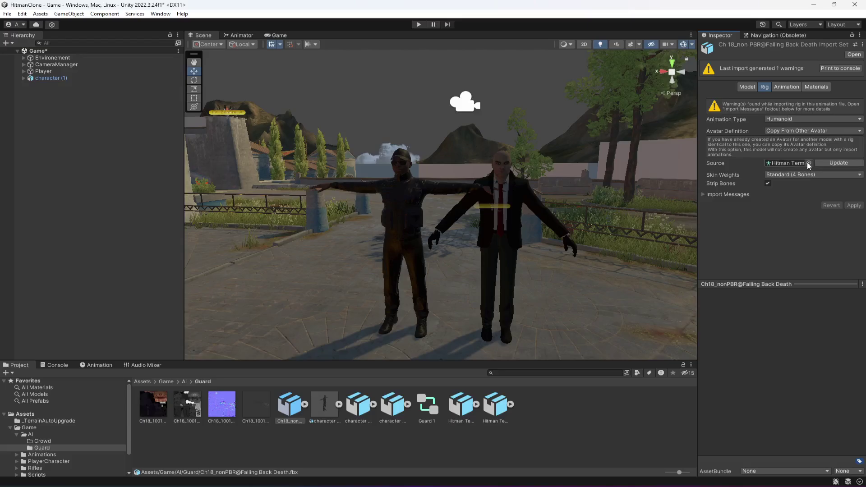
pyautogui.click(809, 163)
pyautogui.click(837, 230)
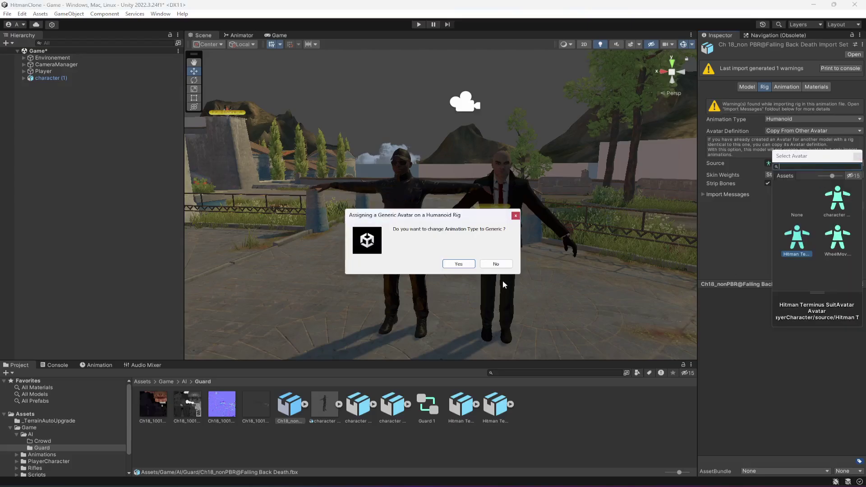
pyautogui.click(458, 264)
# - Set the rig back to Humanoid with Create From This Model, and preview the clip
pyautogui.click(792, 120)
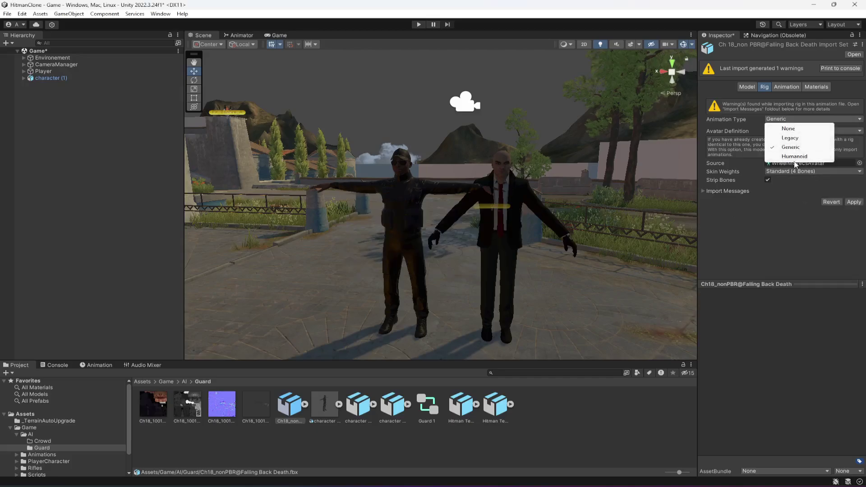
pyautogui.click(795, 157)
pyautogui.click(786, 132)
pyautogui.click(799, 150)
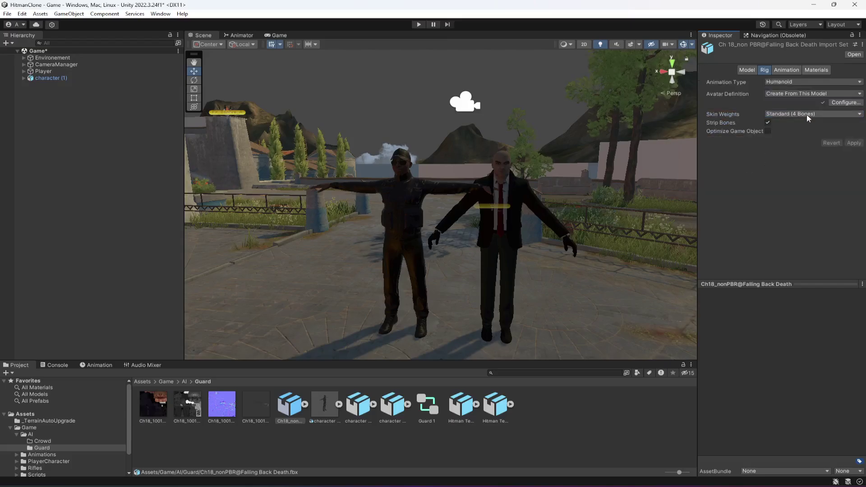
pyautogui.click(787, 71)
pyautogui.moveTo(50, 78); pyautogui.dragTo(732, 343)
# - Reopen the preview and play Falling Back Death through to the fallen pose
pyautogui.click(708, 285)
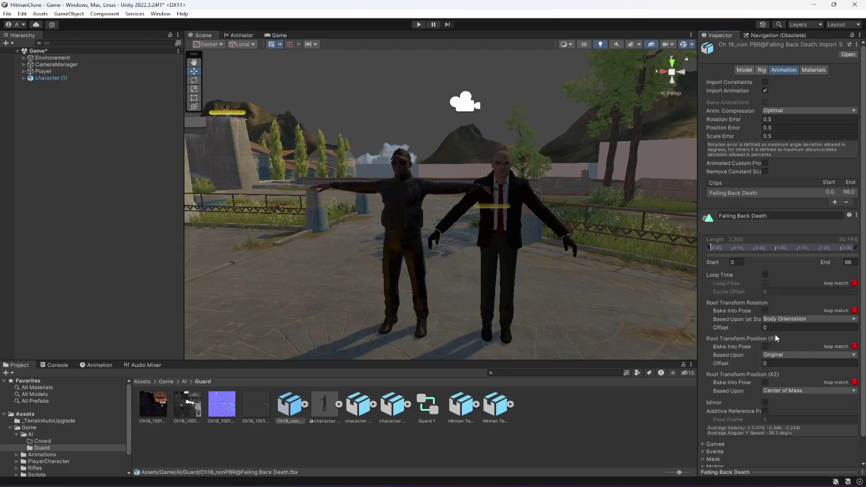
pyautogui.moveTo(792, 471); pyautogui.dragTo(792, 268)
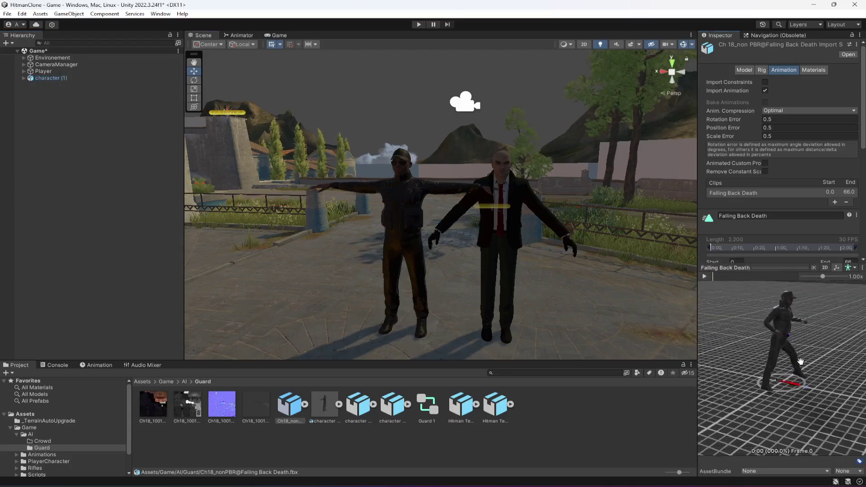
pyautogui.click(705, 276)
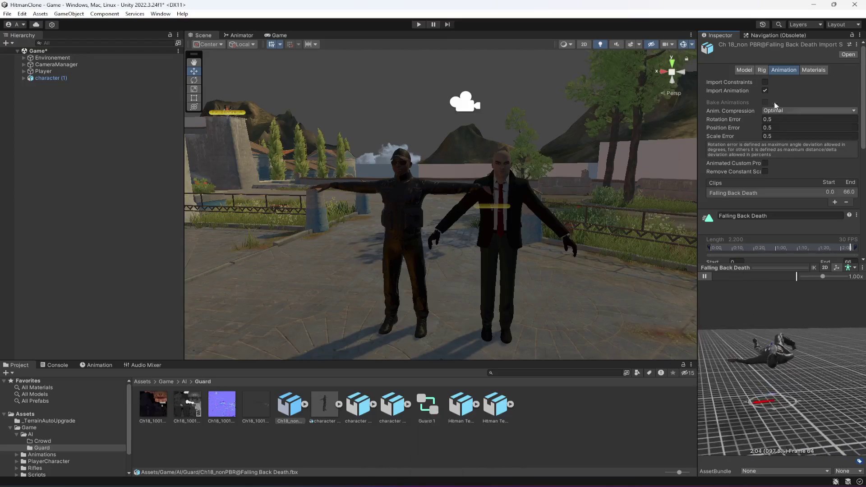
pyautogui.click(762, 70)
# - Start switching Falling Back Death to Copy From Other Avatar, then close the avatar picker unchosen
pyautogui.click(804, 94)
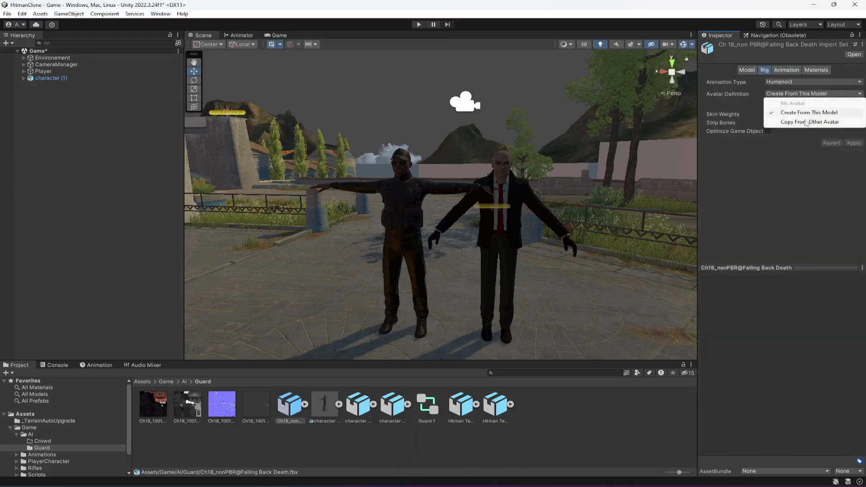
pyautogui.click(807, 121)
pyautogui.click(860, 126)
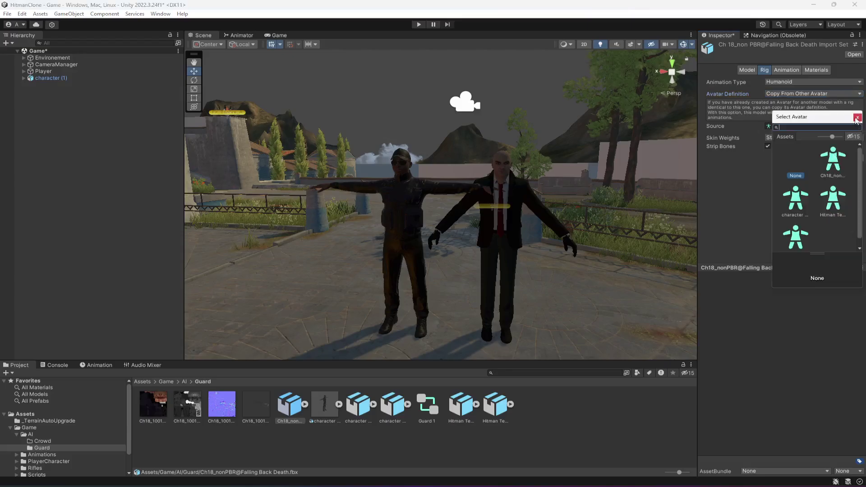
pyautogui.click(857, 117)
# - Select character (1) in the Hierarchy, discard the import changes, and expand its Animator
pyautogui.click(45, 79)
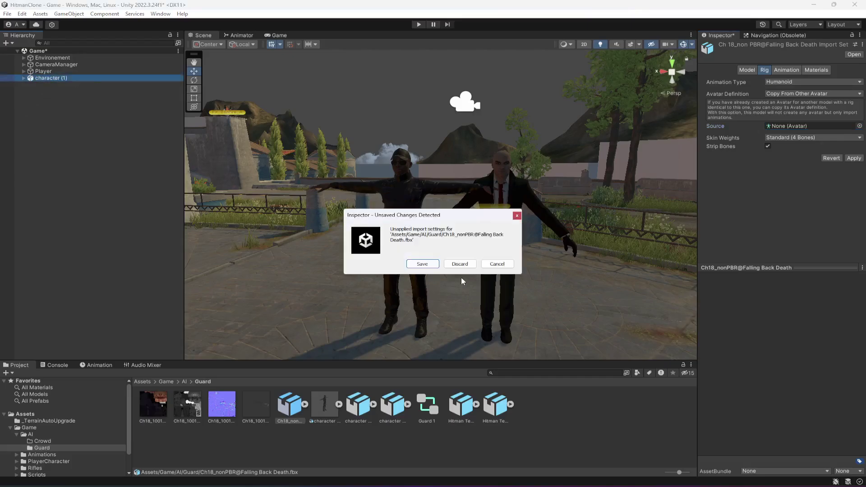
pyautogui.click(460, 264)
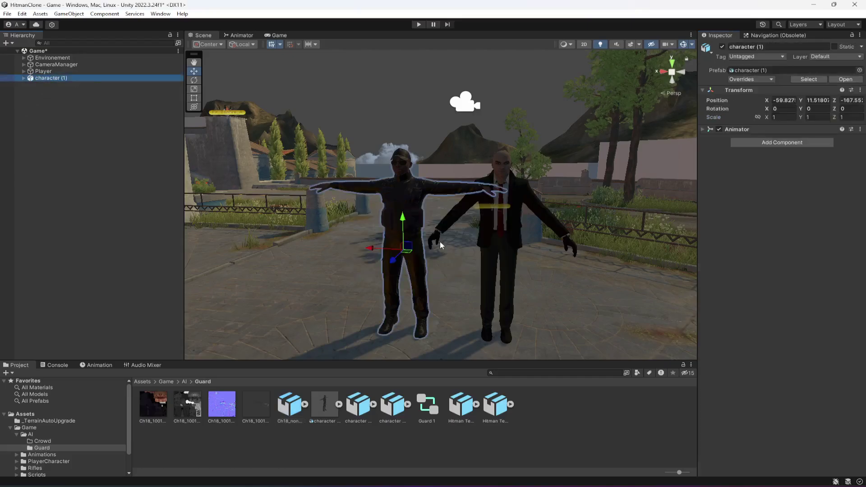
pyautogui.click(704, 129)
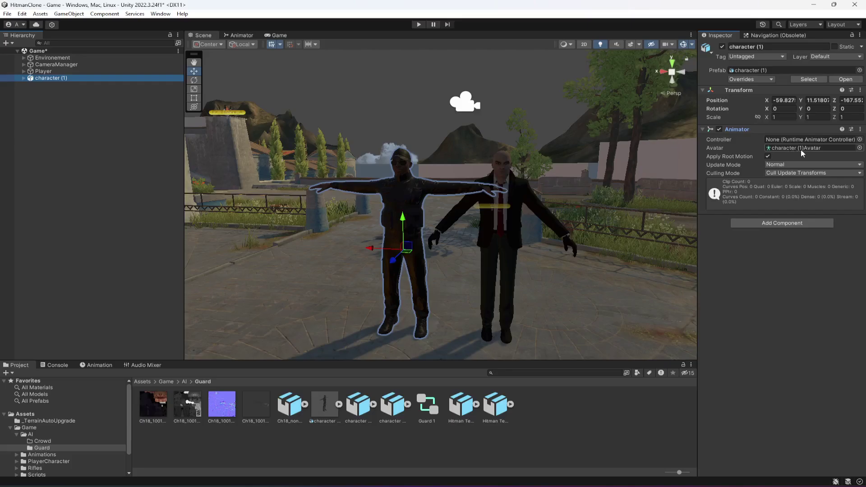
# - Set Falling Back Death to Copy From Other Avatar using character (1)Avatar and apply
pyautogui.click(298, 408)
pyautogui.click(809, 94)
pyautogui.click(811, 118)
pyautogui.click(859, 126)
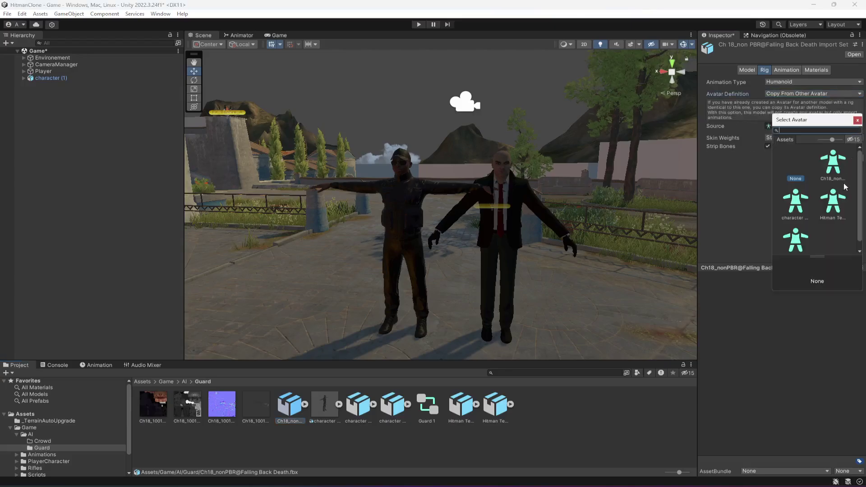
pyautogui.click(799, 192)
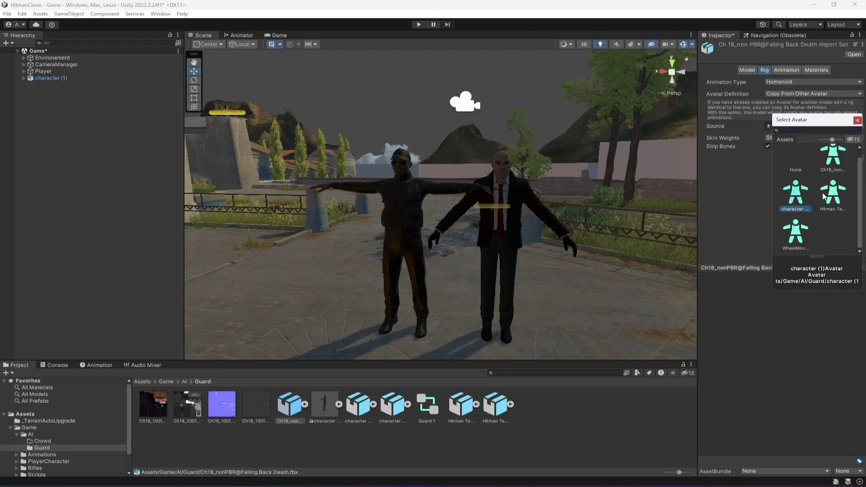
pyautogui.scroll(1, 828, 167)
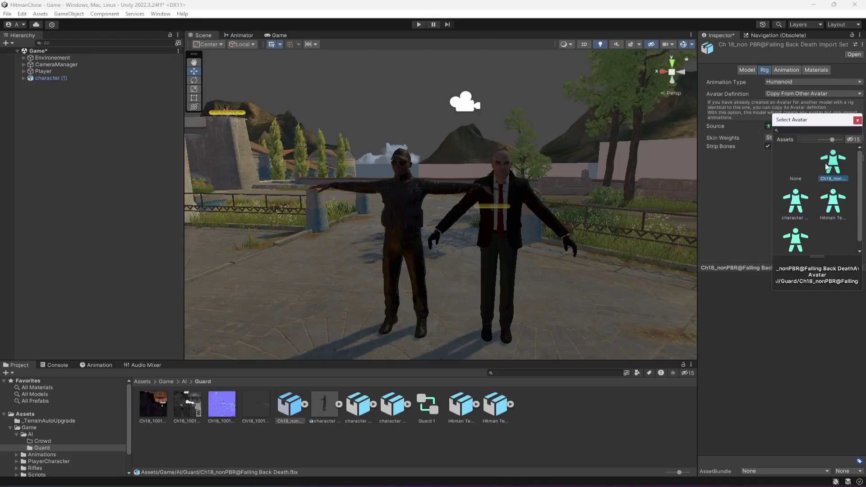
pyautogui.doubleClick(797, 203)
pyautogui.click(850, 158)
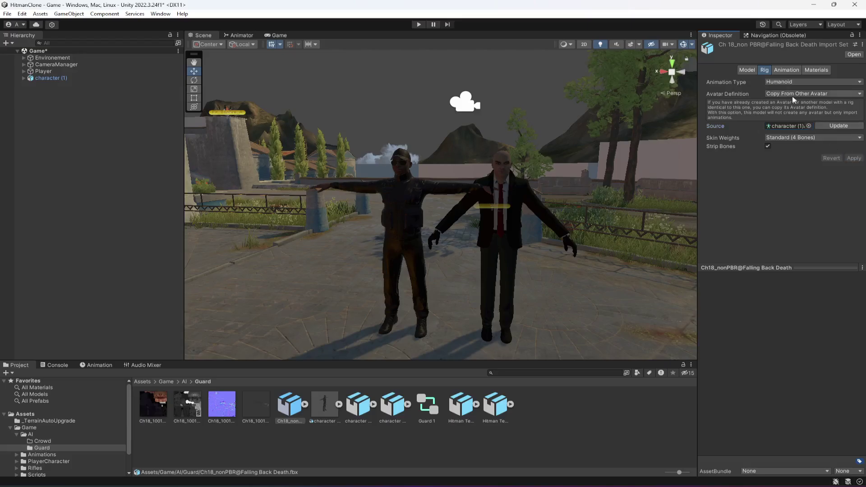
# - Play the Falling Back Death clip in the Animation tab preview
pyautogui.click(786, 70)
pyautogui.click(705, 277)
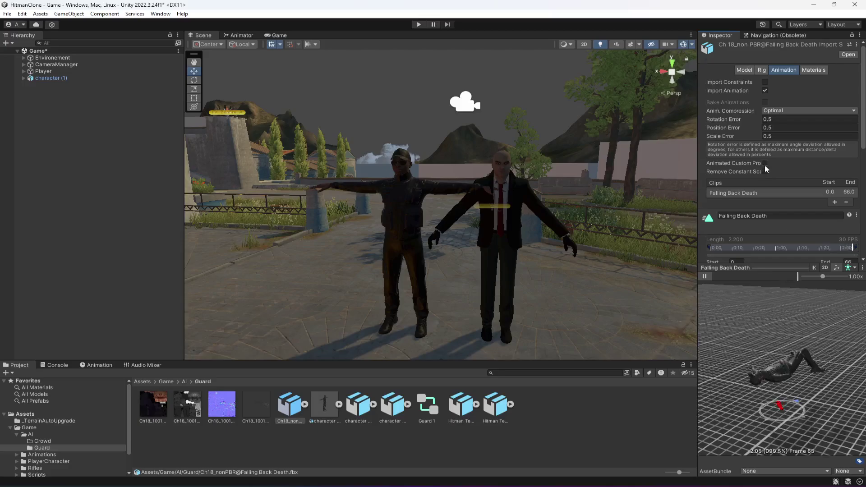
pyautogui.scroll(-8, 767, 172)
pyautogui.moveTo(780, 384); pyautogui.dragTo(784, 382)
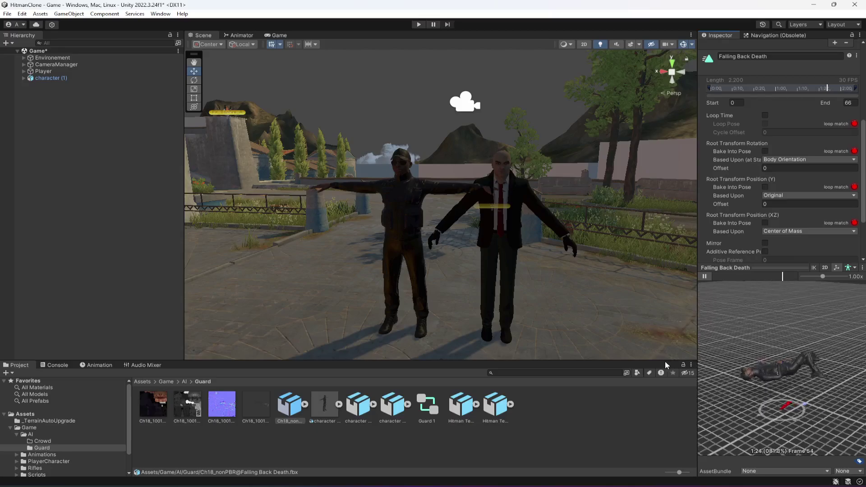
# - Base root rotation on Original, bake rotation, Y and XZ position into pose, apply, and preview
pyautogui.click(780, 160)
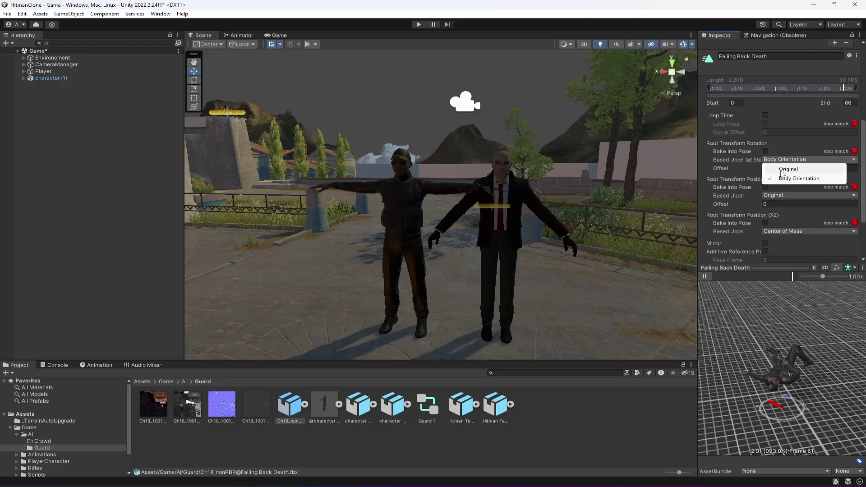
pyautogui.click(789, 169)
pyautogui.click(766, 151)
pyautogui.click(765, 186)
pyautogui.click(765, 222)
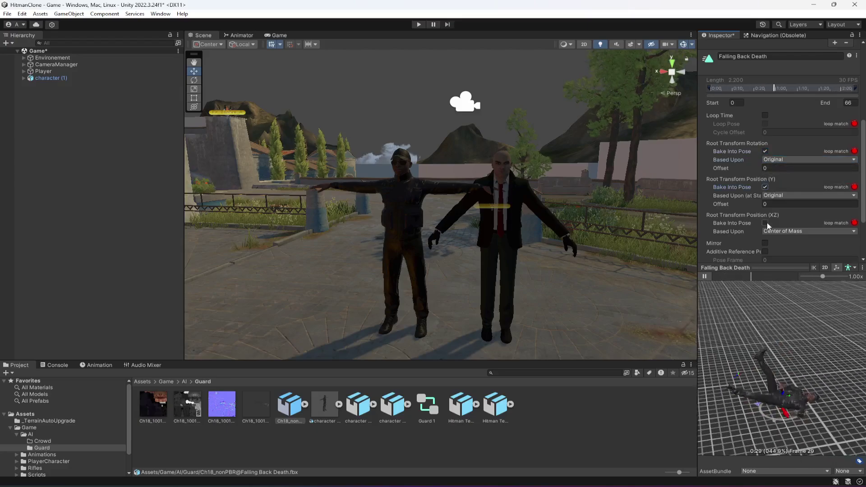
pyautogui.scroll(-3, 775, 226)
pyautogui.click(847, 255)
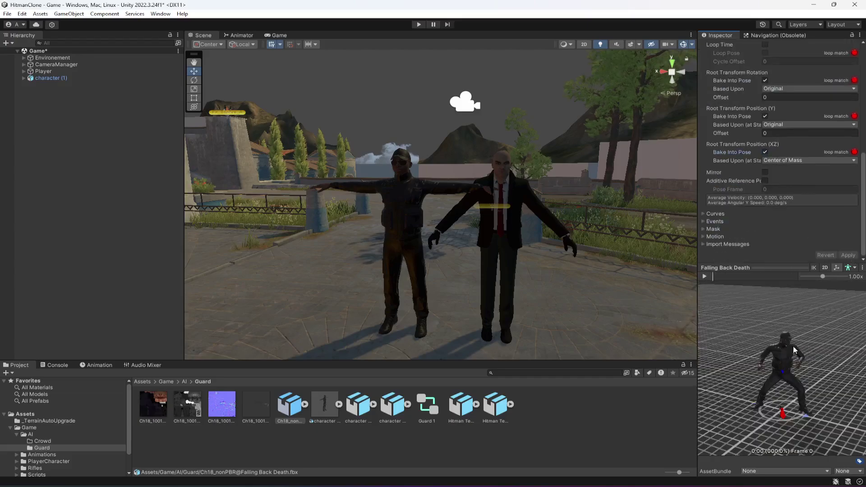
pyautogui.click(706, 277)
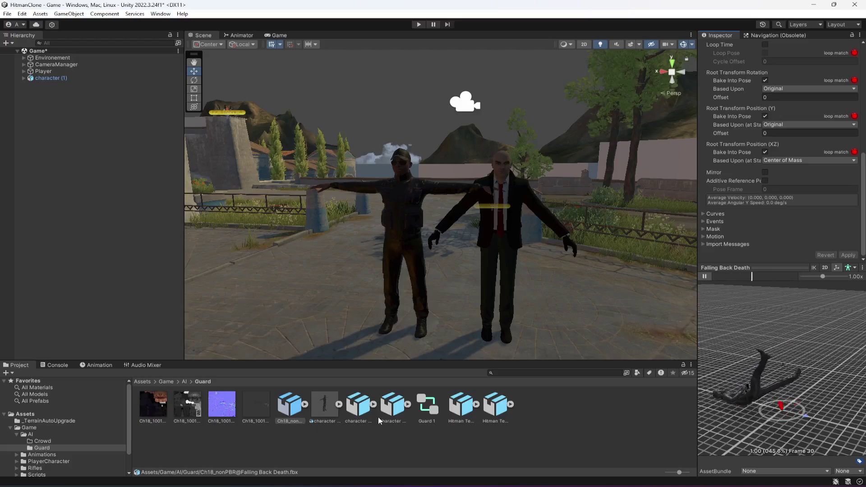
# - Unbake XZ position and root rotation, leaving only Y baked, apply, and replay the preview
pyautogui.click(766, 152)
pyautogui.click(765, 81)
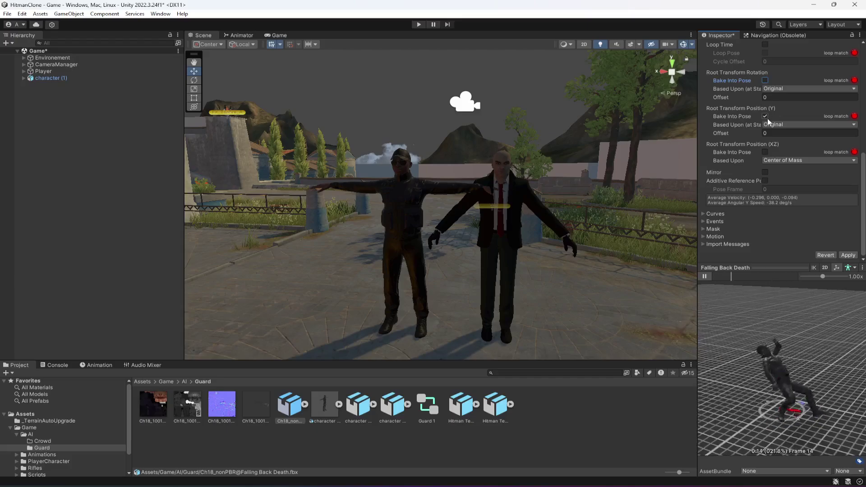
pyautogui.click(849, 255)
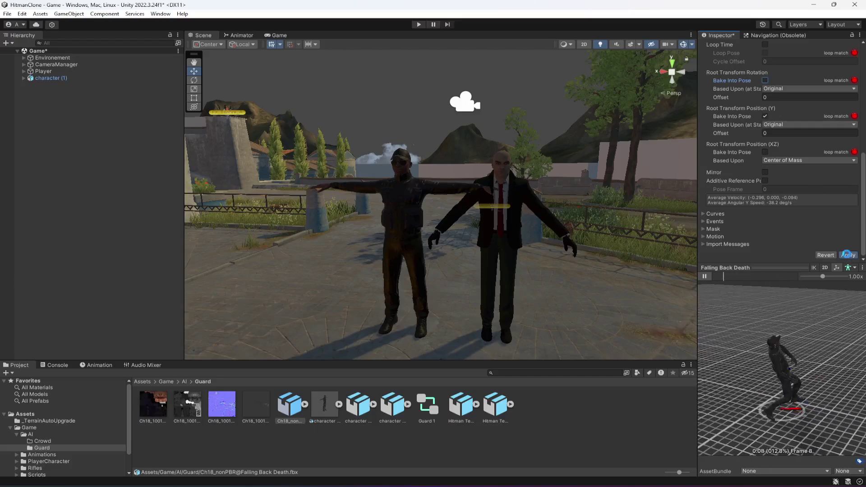
pyautogui.click(705, 277)
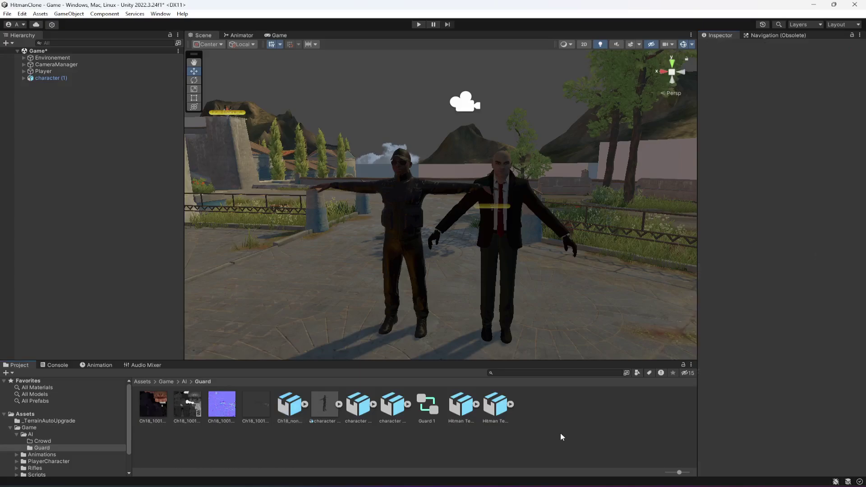
# - Give Pistol Idle a Humanoid rig copying character (1)Avatar and apply it
pyautogui.click(359, 406)
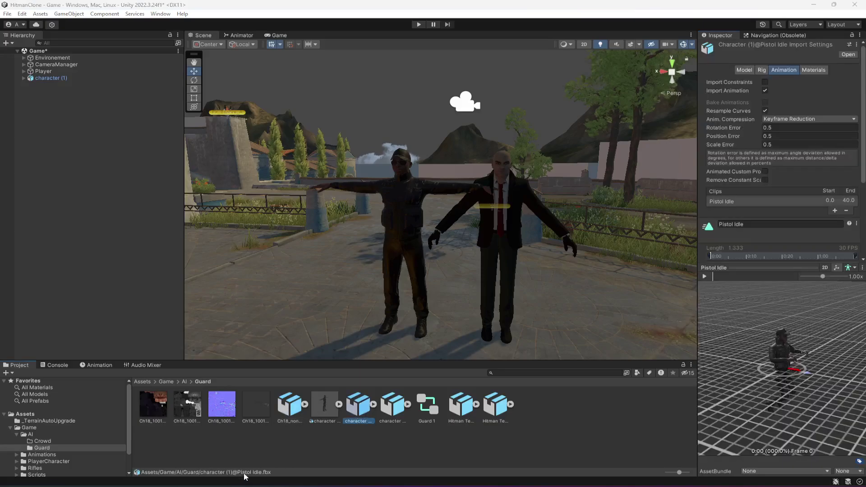
pyautogui.click(763, 70)
pyautogui.click(795, 82)
pyautogui.click(799, 115)
pyautogui.click(793, 93)
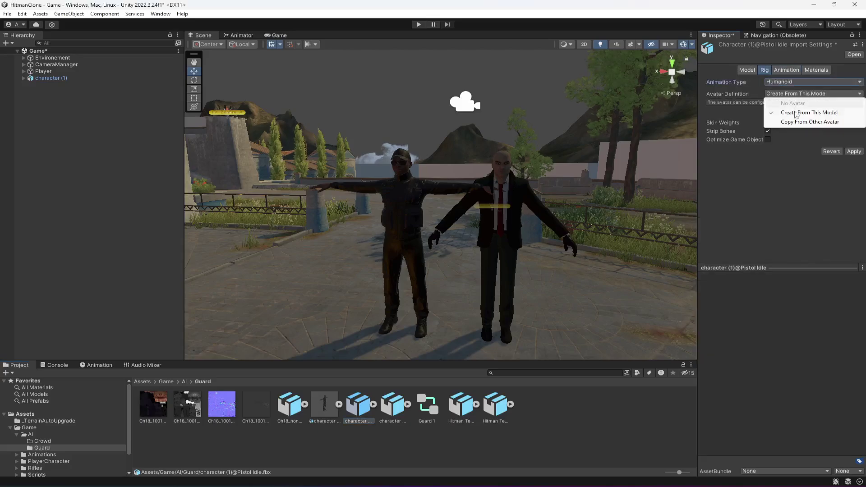
pyautogui.click(798, 121)
pyautogui.click(860, 127)
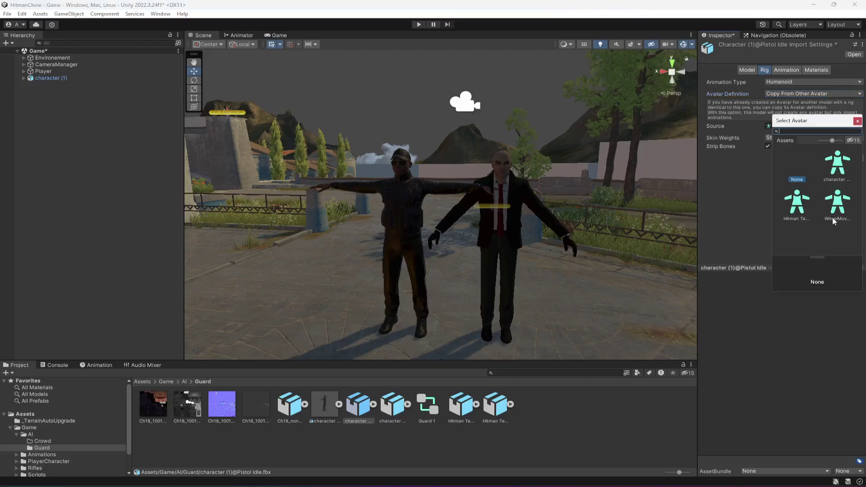
pyautogui.doubleClick(838, 164)
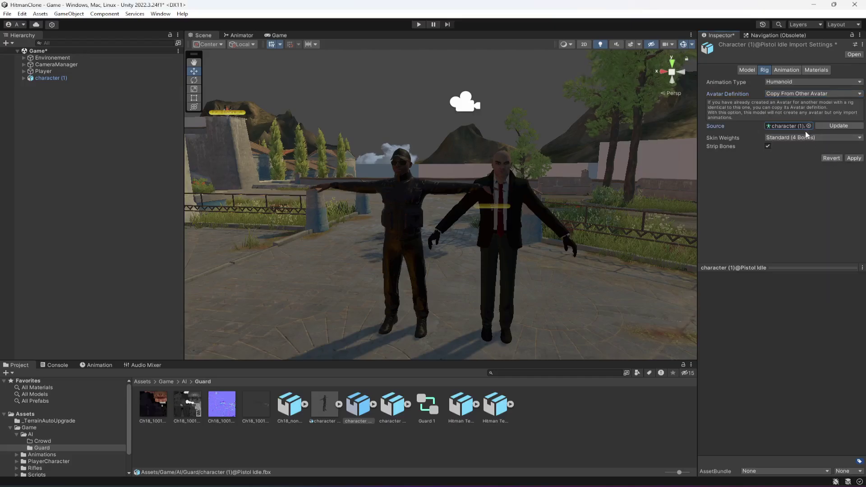
pyautogui.click(854, 159)
# - Preview Pistol Idle, base root rotation on Original, and bake rotation and Y position into pose
pyautogui.click(787, 70)
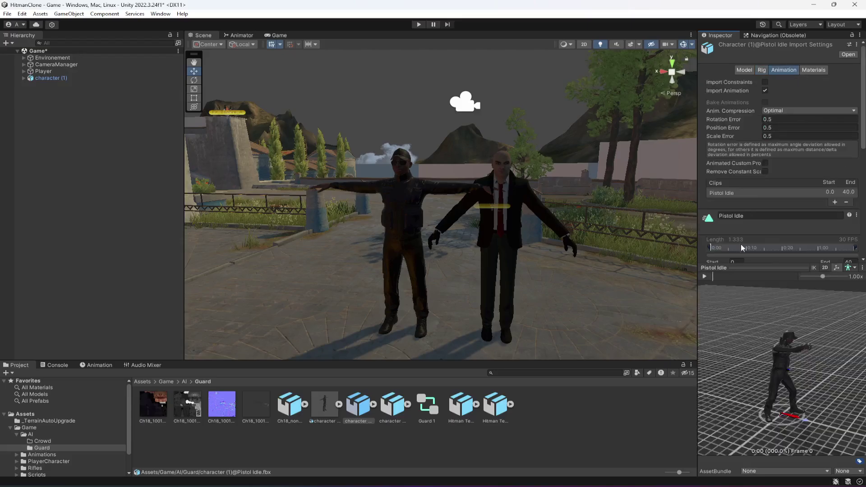
pyautogui.click(705, 277)
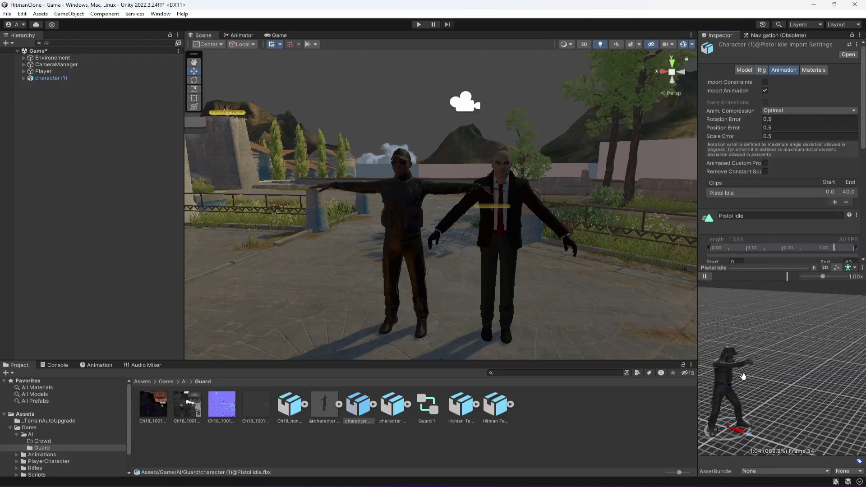
pyautogui.scroll(-5, 780, 186)
pyautogui.click(792, 114)
pyautogui.click(795, 121)
pyautogui.click(765, 106)
pyautogui.click(765, 141)
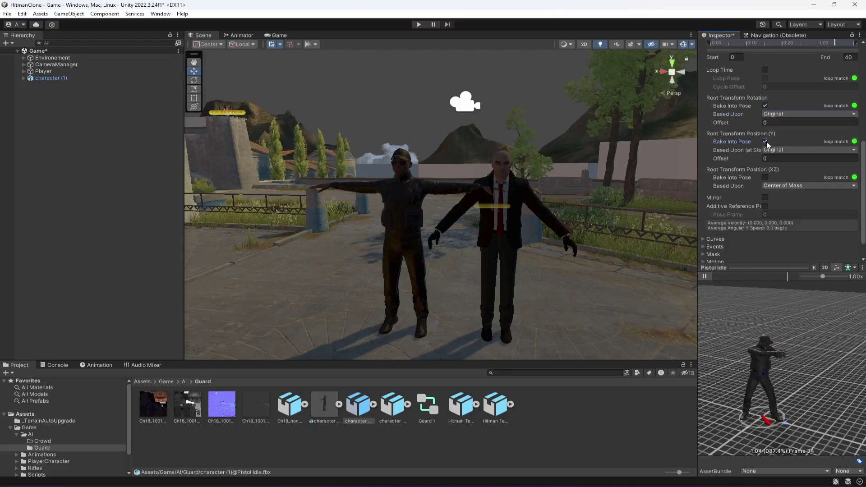
# - Bake Pistol Idle's XZ position into pose based on Original, apply, and select Pistol Run
pyautogui.click(787, 186)
pyautogui.click(777, 193)
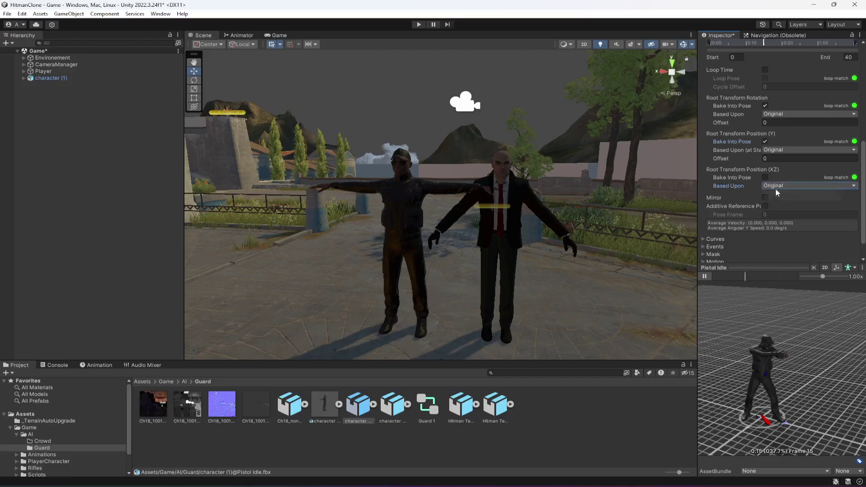
pyautogui.click(765, 177)
pyautogui.scroll(-2, 789, 210)
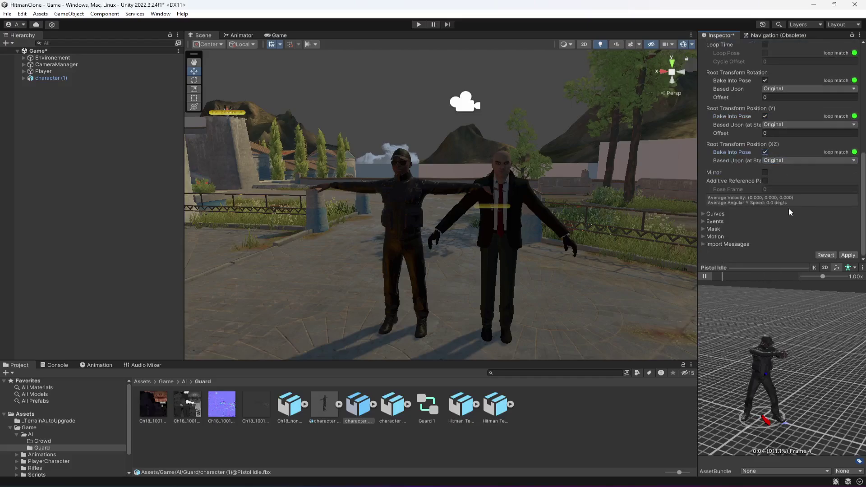
pyautogui.click(847, 255)
pyautogui.click(389, 421)
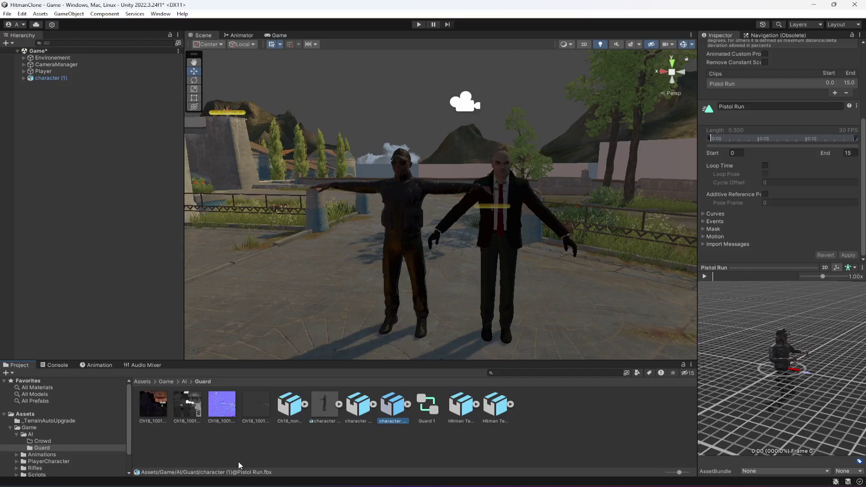
# - Give Pistol Run a Humanoid rig copying the character (1) avatar and apply it
pyautogui.scroll(5, 785, 116)
pyautogui.click(765, 71)
pyautogui.click(786, 82)
pyautogui.click(789, 119)
pyautogui.click(785, 94)
pyautogui.click(791, 121)
pyautogui.click(809, 126)
pyautogui.doubleClick(842, 166)
pyautogui.click(852, 159)
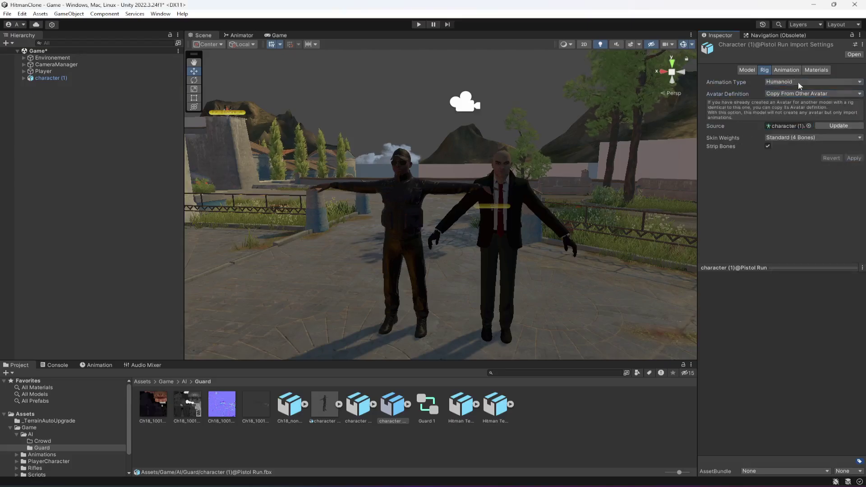
# - Base Pistol Run's root rotation on Original and bake rotation and Y position into pose
pyautogui.click(786, 70)
pyautogui.scroll(-5, 787, 178)
pyautogui.click(786, 137)
pyautogui.click(779, 145)
pyautogui.click(765, 128)
pyautogui.click(766, 164)
# - Bake XZ position into pose based on Original, apply, preview, then select Standing W_Briefcase Idle
pyautogui.click(765, 200)
pyautogui.click(771, 209)
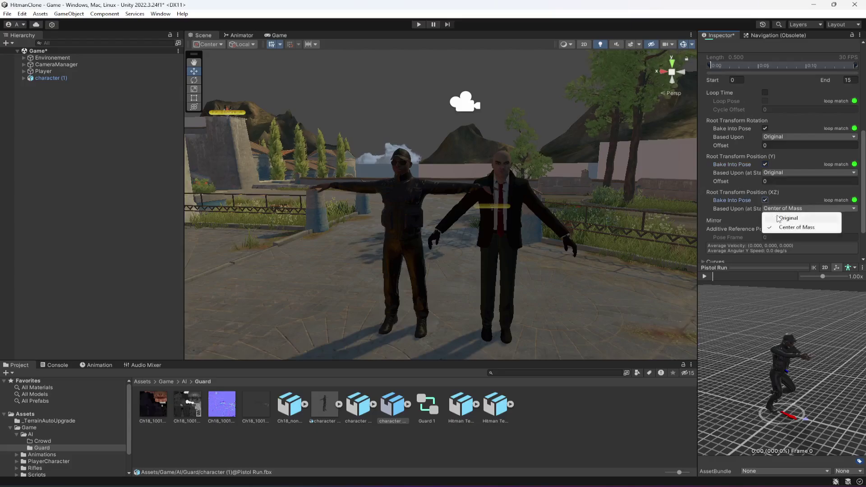
pyautogui.click(781, 217)
pyautogui.scroll(-3, 798, 229)
pyautogui.click(843, 255)
pyautogui.click(706, 276)
pyautogui.click(459, 406)
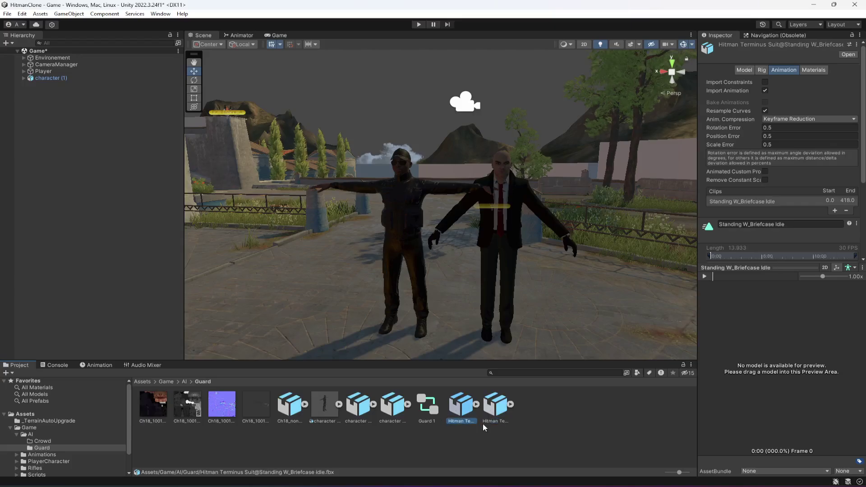
# - Set both Hitman briefcase files to a Humanoid rig copying the Hitman avatar, and apply
pyautogui.keyDown('ctrl'); pyautogui.click(492, 413); pyautogui.keyUp('ctrl')
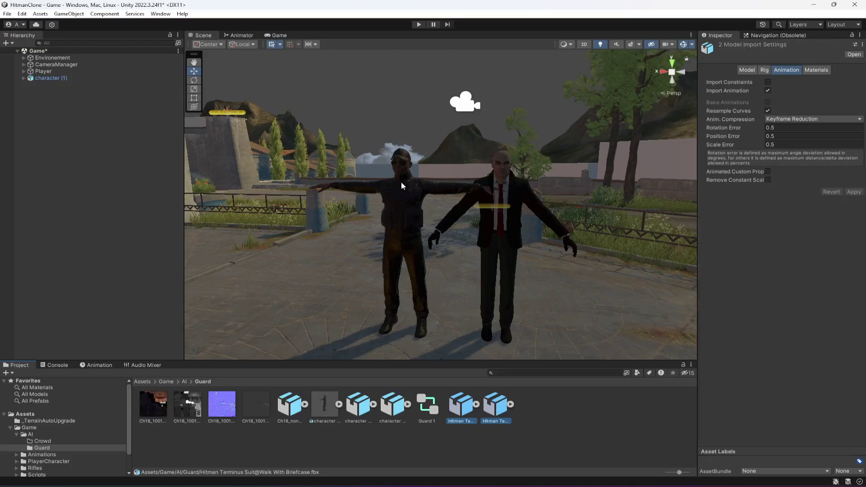
pyautogui.click(766, 72)
pyautogui.click(783, 82)
pyautogui.click(803, 121)
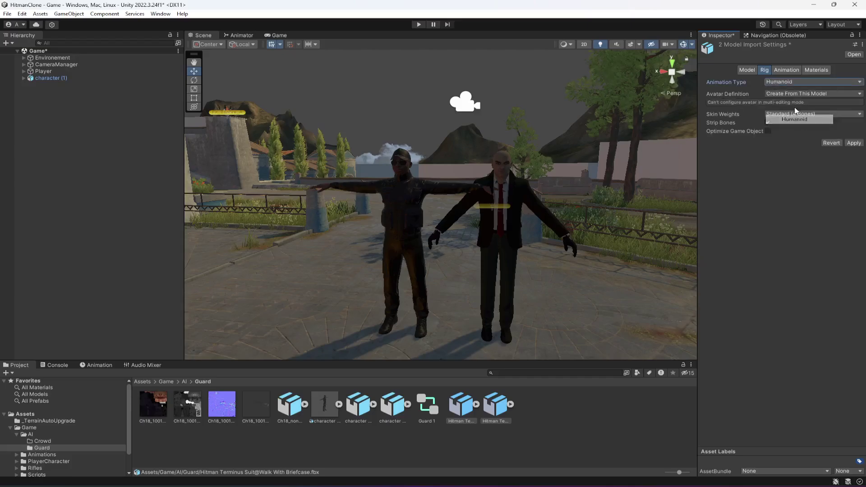
pyautogui.click(790, 94)
pyautogui.click(797, 121)
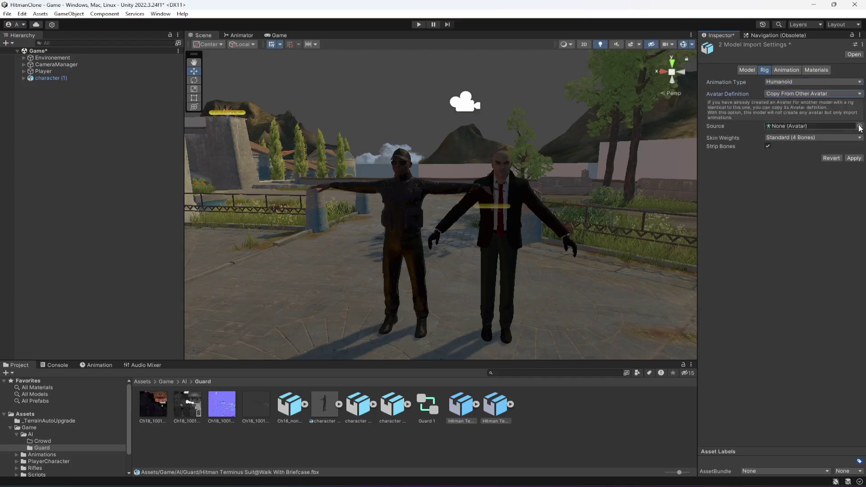
pyautogui.click(860, 126)
pyautogui.doubleClick(806, 210)
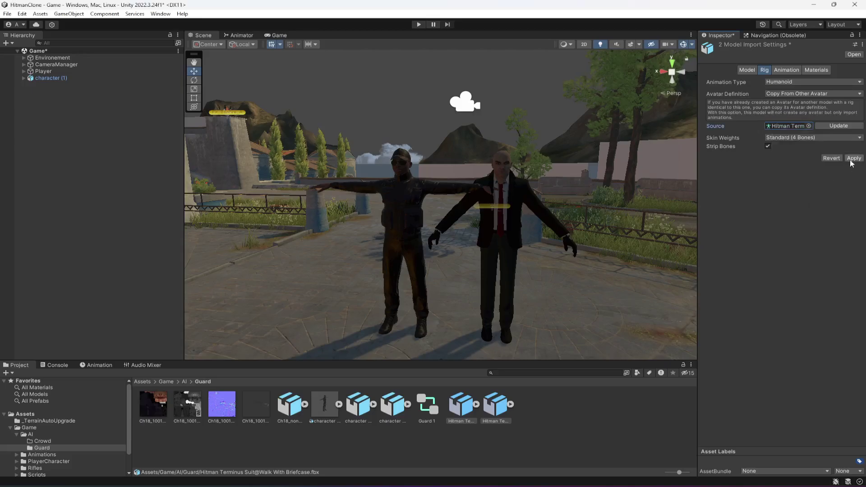
pyautogui.click(852, 159)
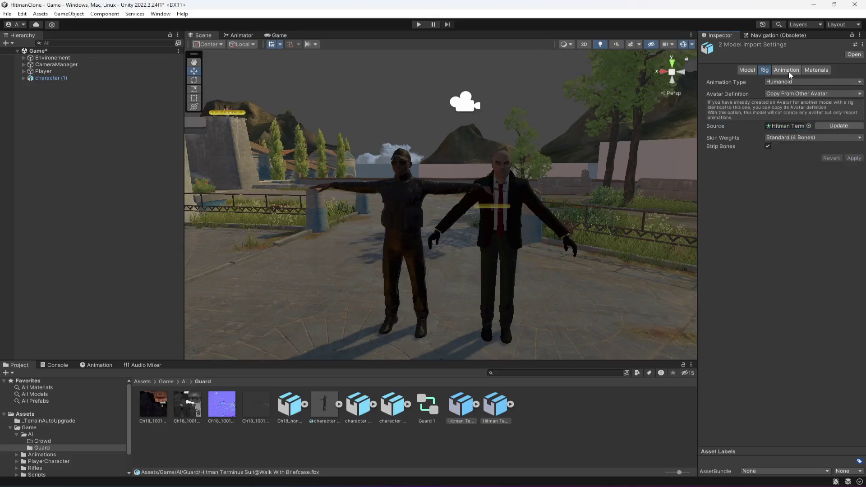
pyautogui.click(790, 75)
# - Play the Standing W_Briefcase Idle and Walk With Briefcase previews, rotating the figure to inspect each
pyautogui.click(473, 408)
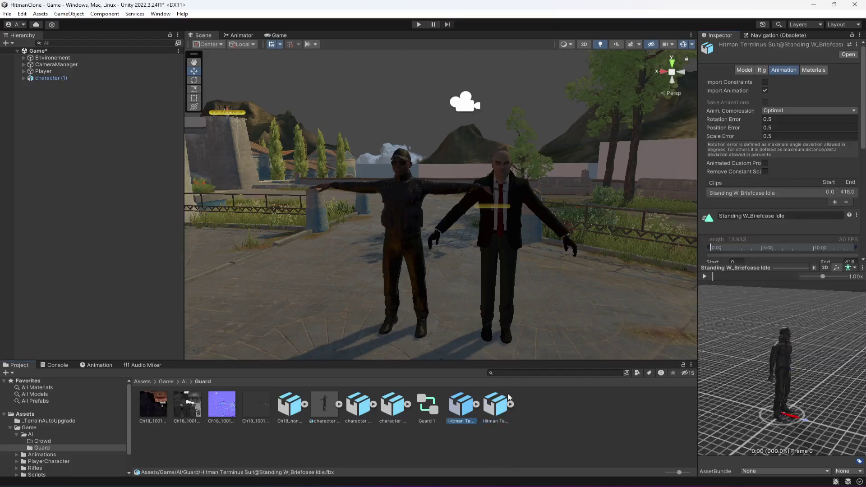
pyautogui.click(705, 277)
pyautogui.moveTo(763, 384); pyautogui.dragTo(738, 387)
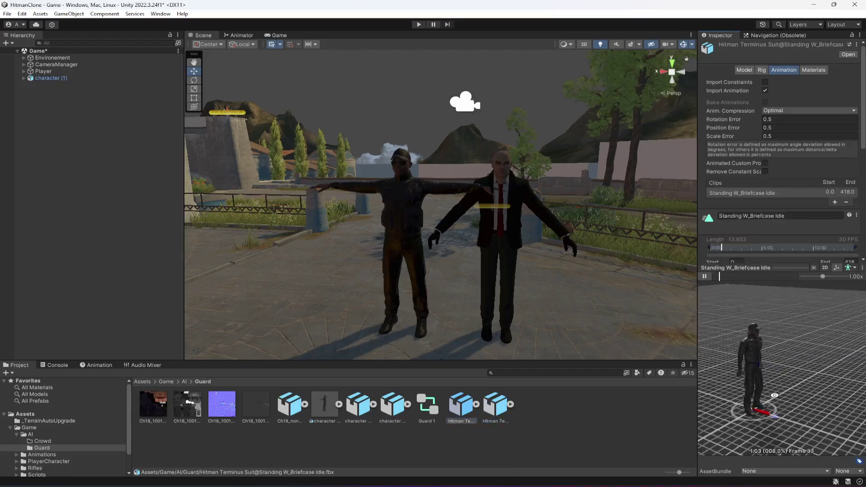
pyautogui.click(497, 406)
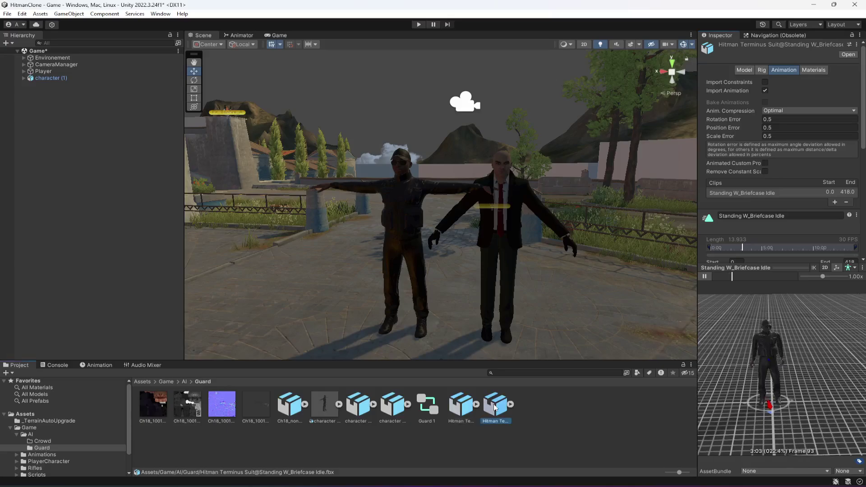
pyautogui.click(704, 276)
pyautogui.moveTo(767, 375); pyautogui.dragTo(726, 373)
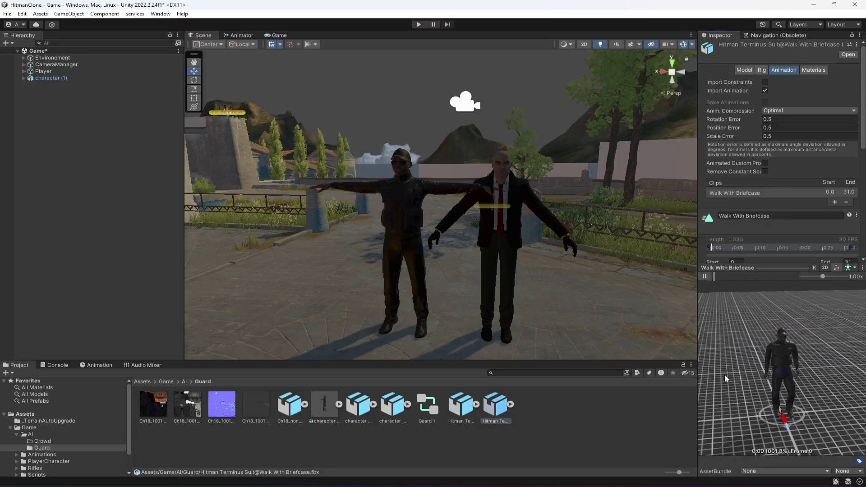
pyautogui.click(461, 406)
pyautogui.scroll(-5, 718, 217)
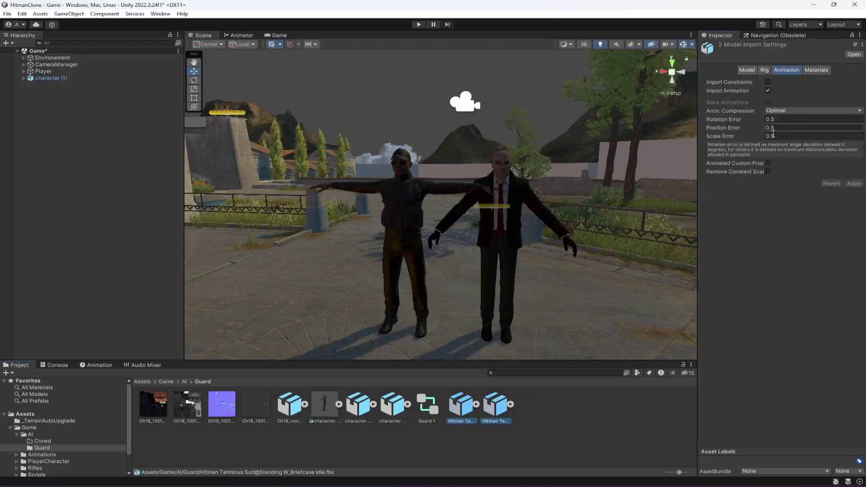
# - Make Standing W_Briefcase Idle loop, bake rotation and XZ position from Original, and apply
pyautogui.click(471, 408)
pyautogui.scroll(2, 751, 155)
pyautogui.scroll(-4, 751, 155)
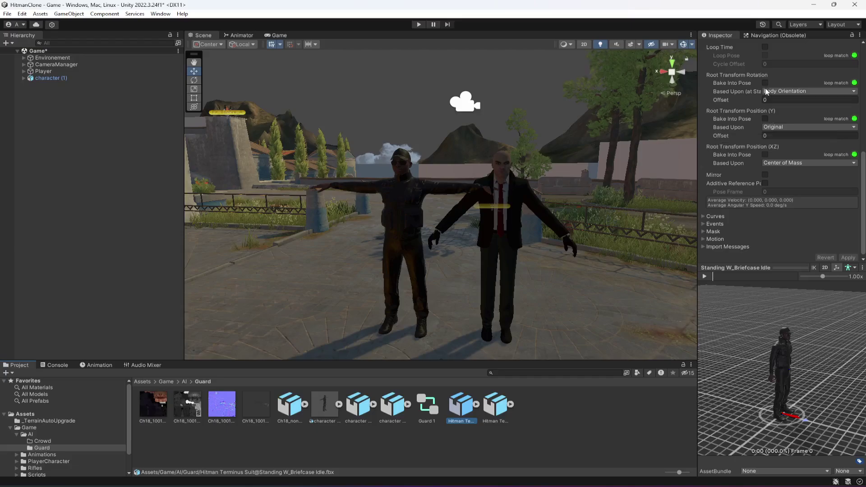
pyautogui.click(766, 46)
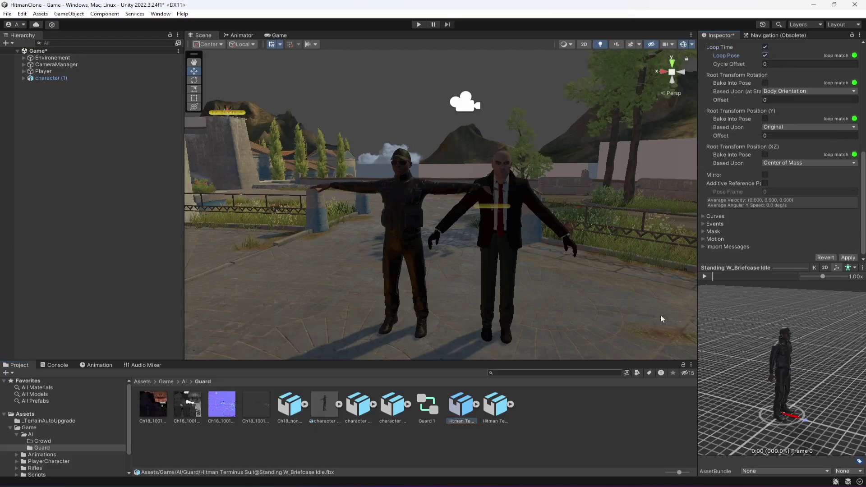
pyautogui.click(778, 93)
pyautogui.click(776, 100)
pyautogui.click(765, 83)
pyautogui.click(765, 154)
pyautogui.click(777, 162)
pyautogui.click(791, 182)
pyautogui.click(848, 258)
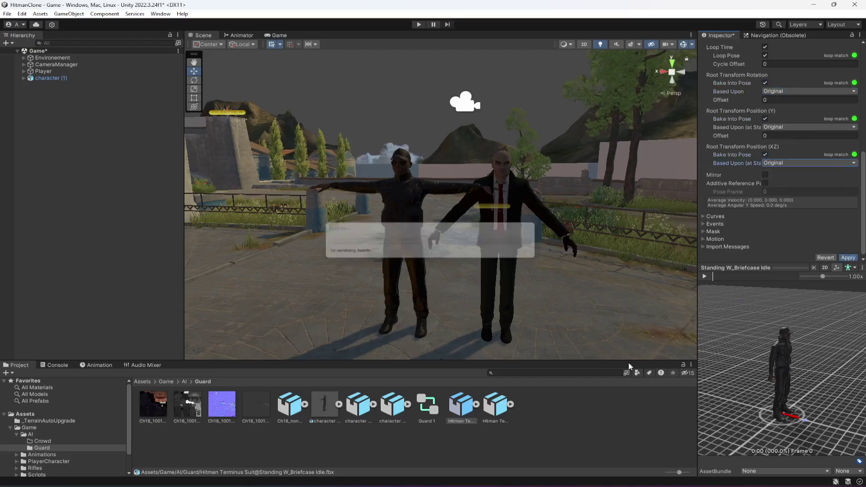
# - Loop Walk With Briefcase, bake rotation and XZ position from Original, apply, then preview Pistol Run
pyautogui.click(495, 405)
pyautogui.click(766, 47)
pyautogui.click(765, 55)
pyautogui.click(773, 91)
pyautogui.click(778, 100)
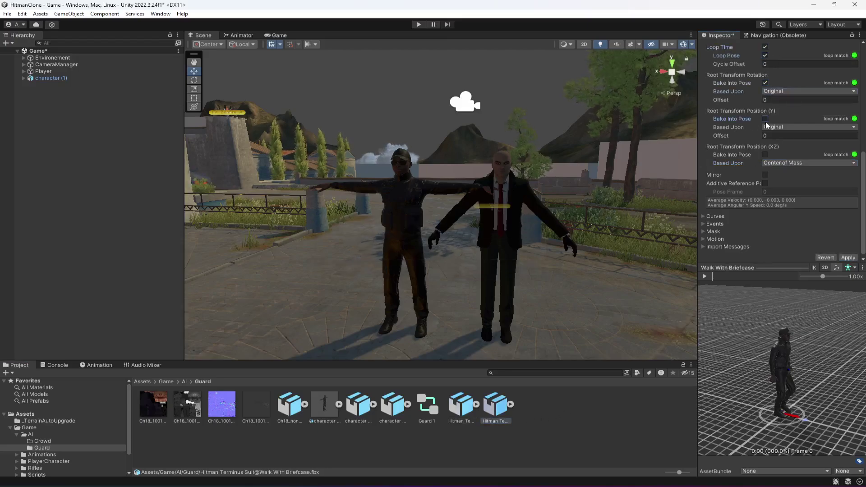
pyautogui.click(765, 154)
pyautogui.click(808, 163)
pyautogui.click(785, 171)
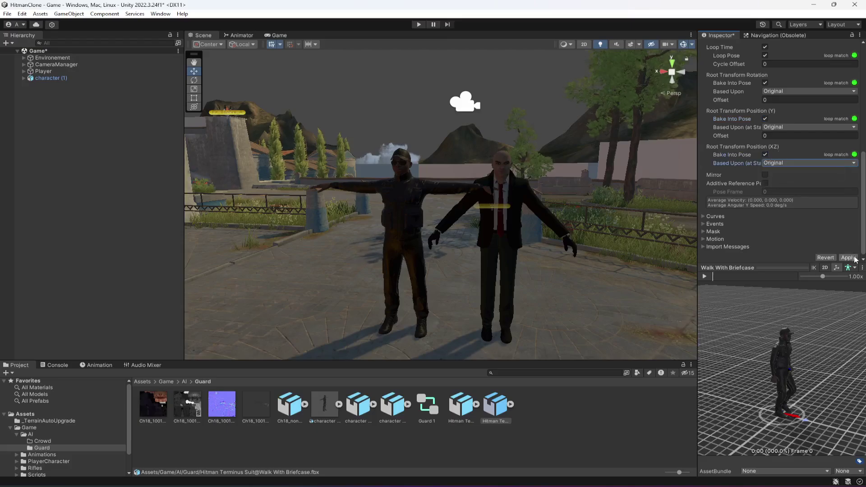
pyautogui.click(848, 258)
pyautogui.click(388, 410)
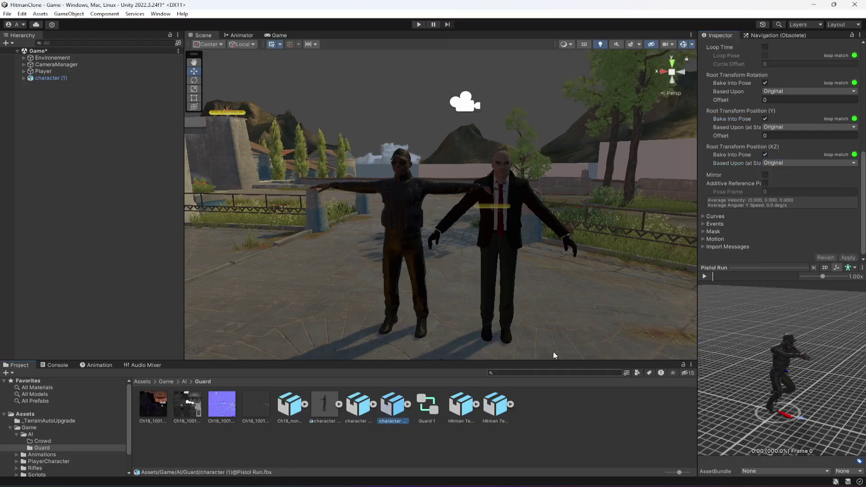
pyautogui.click(705, 276)
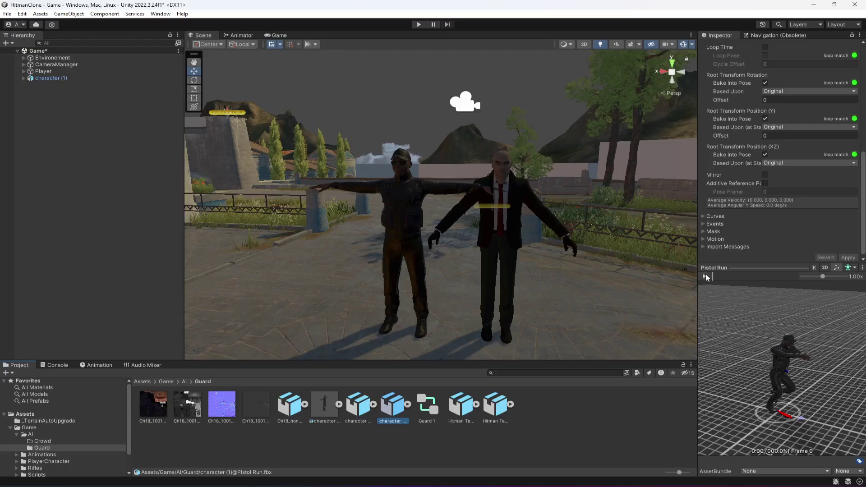
# - Turn on Loop Time and Loop Pose for Pistol Run and Pistol Idle, apply, and deselect
pyautogui.click(765, 47)
pyautogui.click(765, 56)
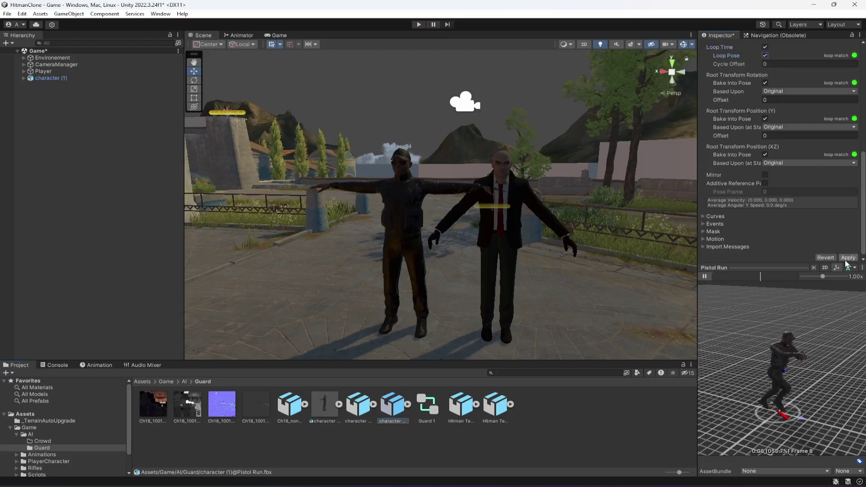
pyautogui.click(359, 406)
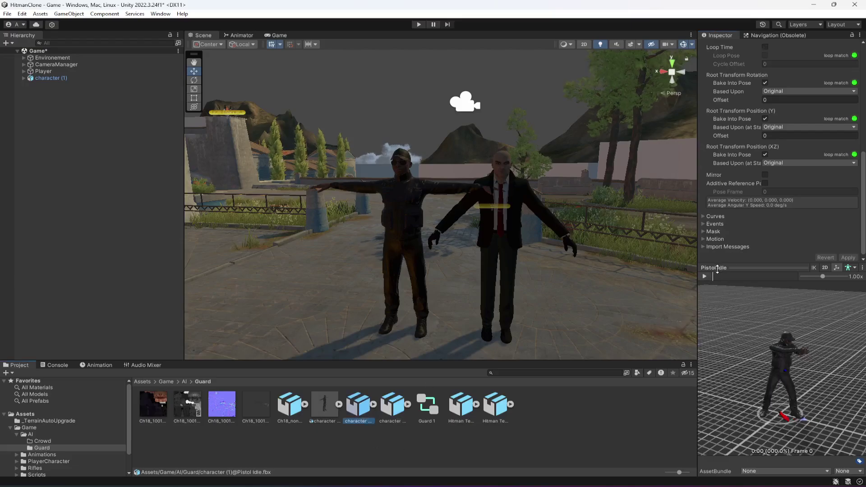
pyautogui.click(765, 47)
pyautogui.click(765, 56)
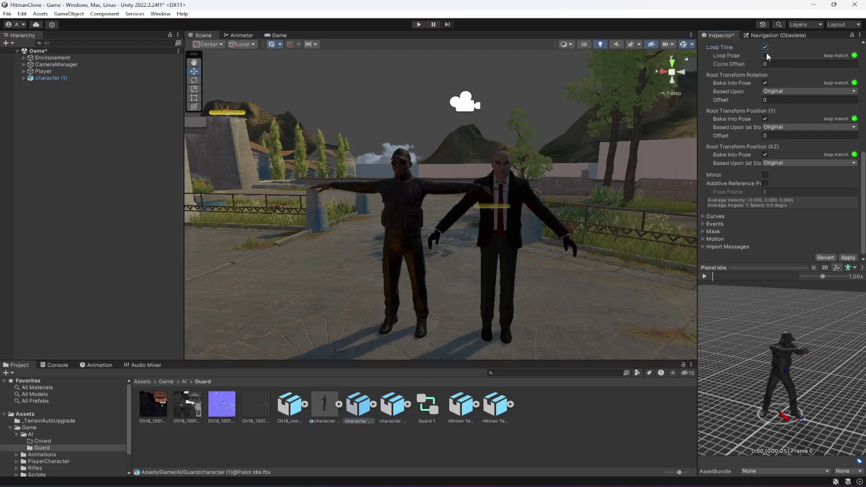
pyautogui.click(848, 257)
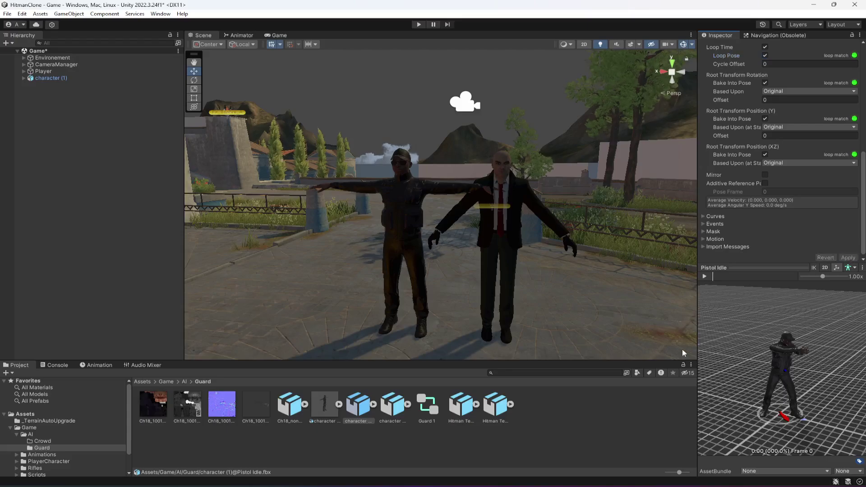
pyautogui.click(456, 447)
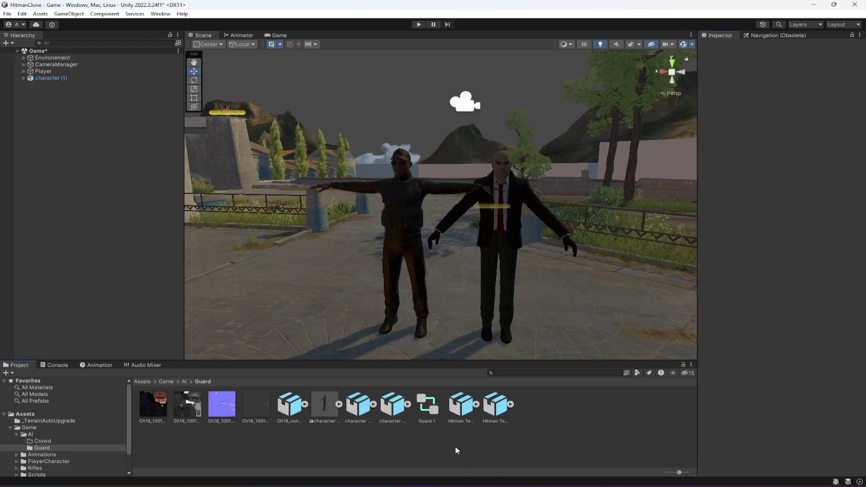
# - Save the scene, open the Guard 1 animator, and inspect the Standing W_Briefcase Idle clip
pyautogui.hotkey('ctrl', 's')
pyautogui.doubleClick(426, 412)
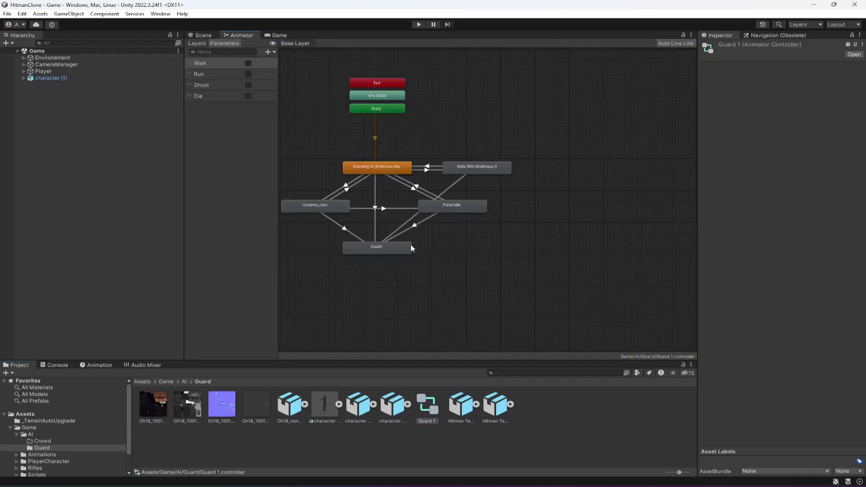
pyautogui.doubleClick(378, 168)
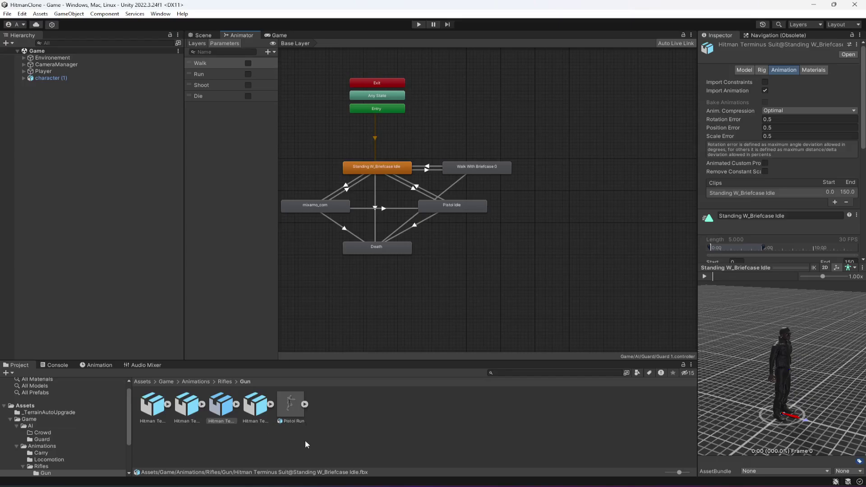
# - Inspect the Walk With Briefcase clip's import settings
pyautogui.doubleClick(483, 169)
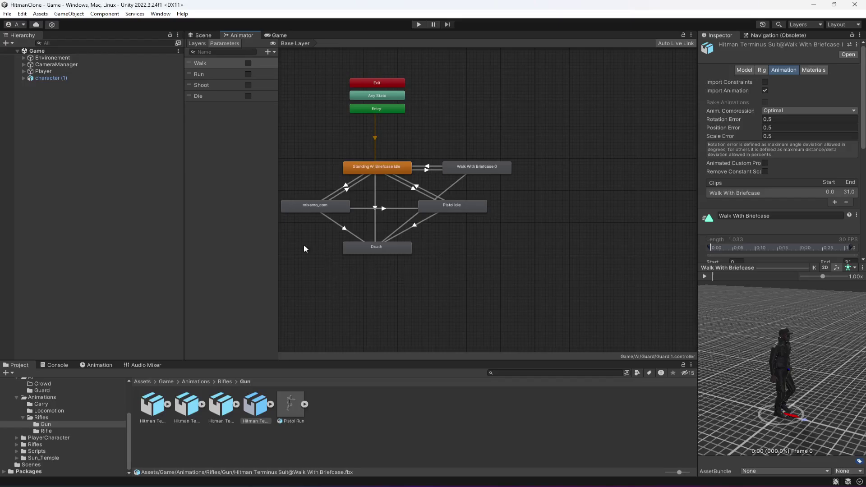
pyautogui.scroll(-2, 294, 250)
pyautogui.scroll(4, 290, 247)
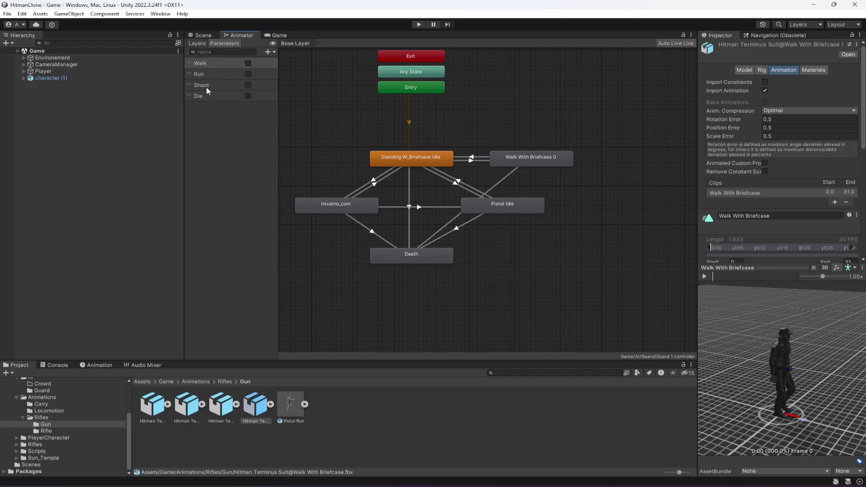
# - Review the idle state's transitions to mixamo_com, Death, Walk With Briefcase 0 and Pistol Idle
pyautogui.click(381, 182)
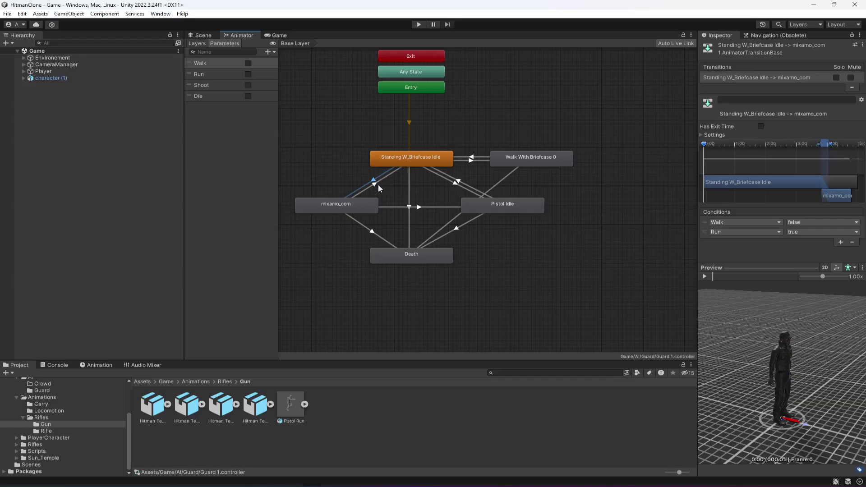
pyautogui.click(377, 184)
pyautogui.click(397, 209)
pyautogui.click(409, 194)
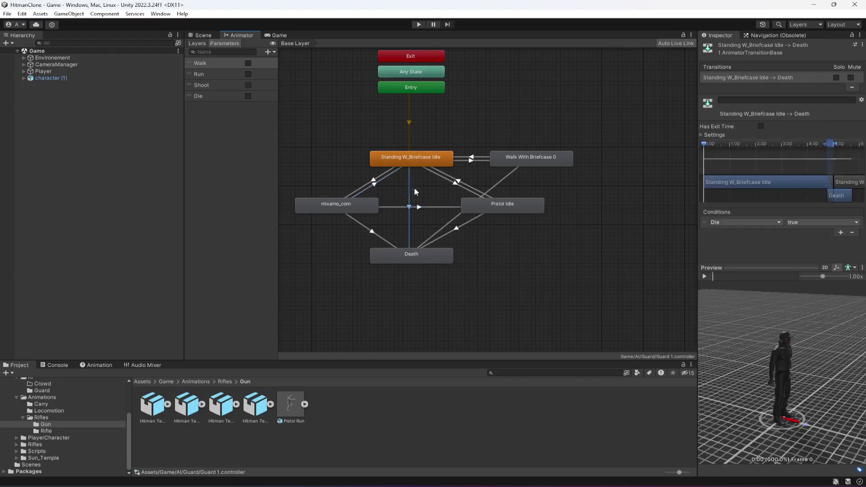
pyautogui.click(457, 184)
pyautogui.click(469, 159)
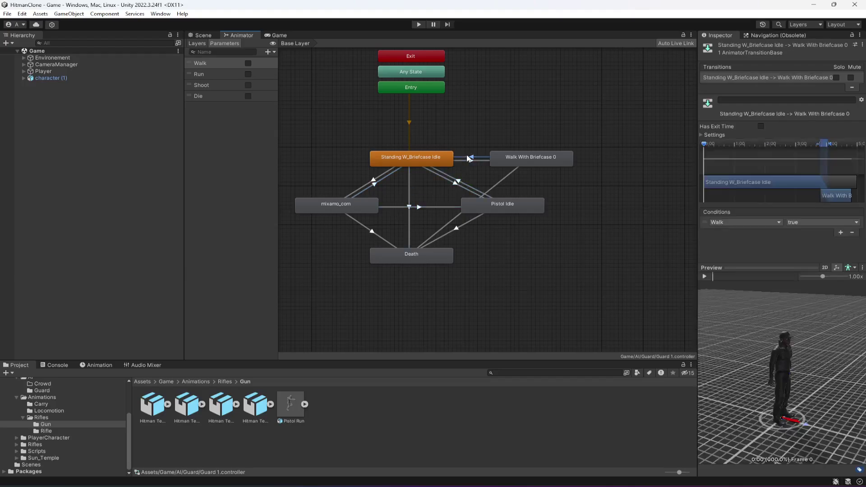
pyautogui.click(459, 185)
pyautogui.click(463, 184)
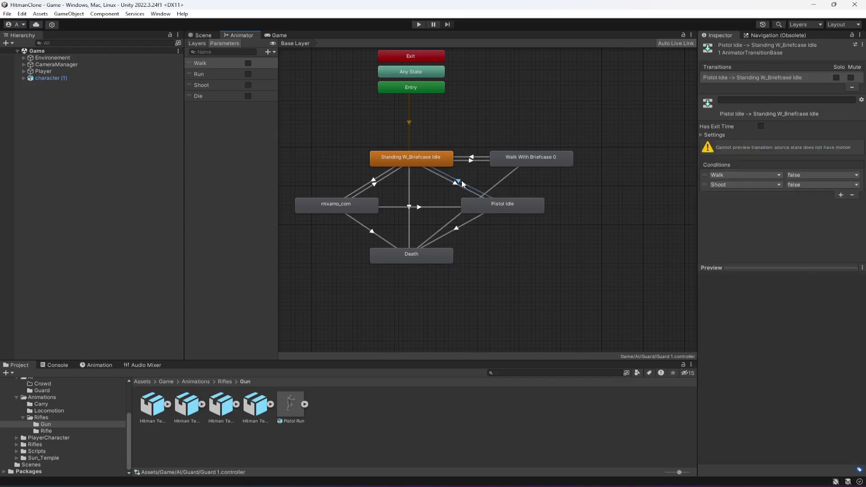
# - Select the Pistol Idle state, finding it has no motion assigned
pyautogui.click(519, 206)
pyautogui.click(513, 220)
pyautogui.click(514, 212)
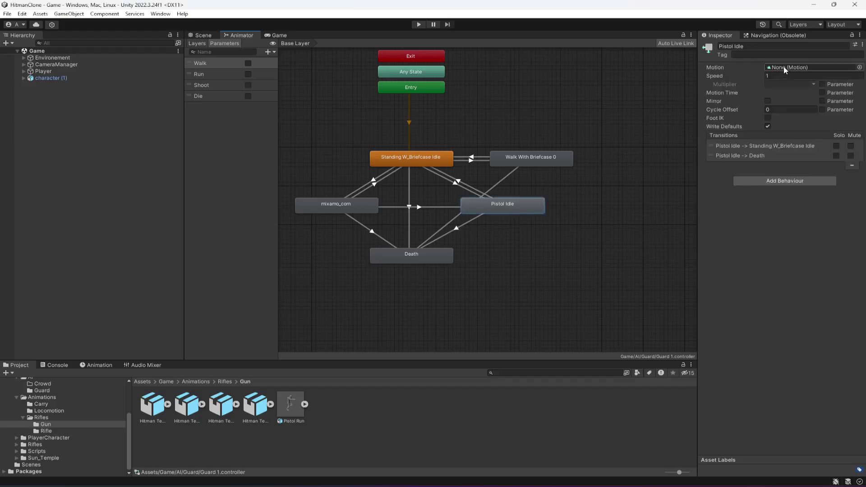
# - Open the Game/AI/Guard folder and expand each model to reveal its baked clips
pyautogui.click(23, 418)
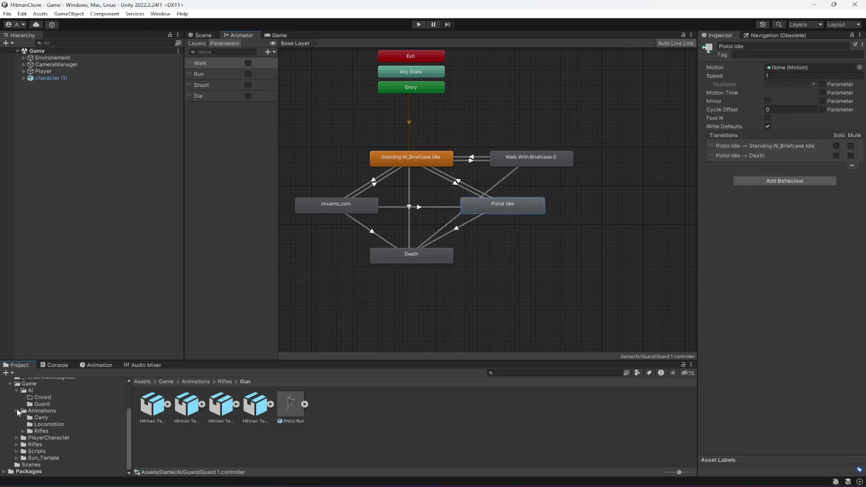
pyautogui.click(17, 411)
pyautogui.click(33, 426)
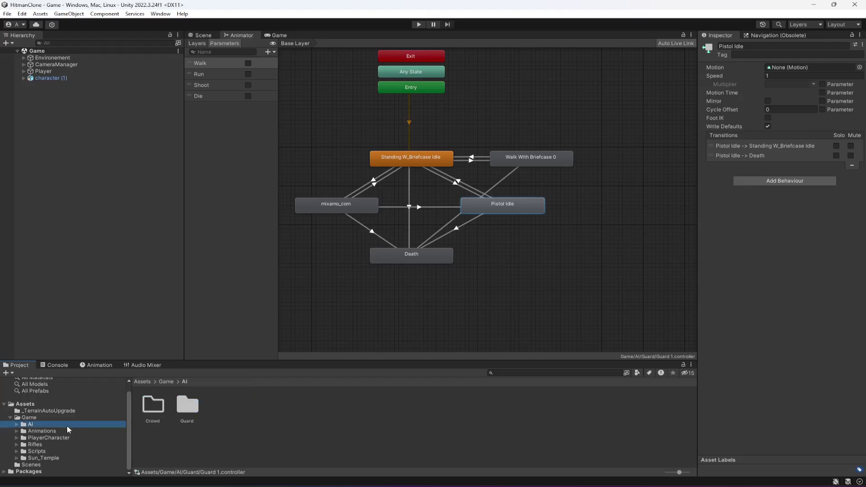
pyautogui.doubleClick(183, 408)
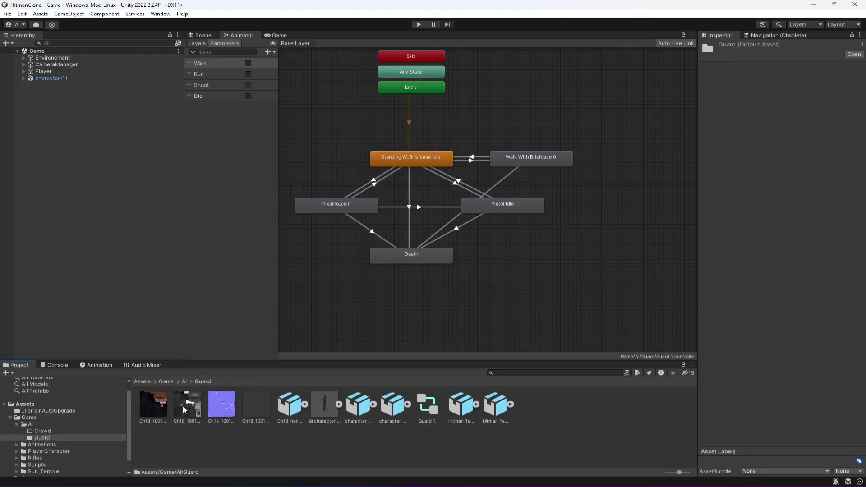
pyautogui.click(374, 405)
pyautogui.click(477, 405)
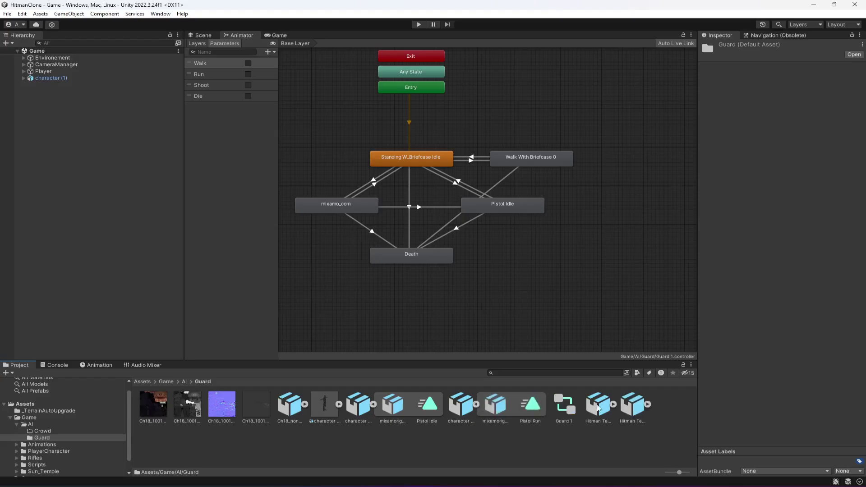
pyautogui.click(620, 405)
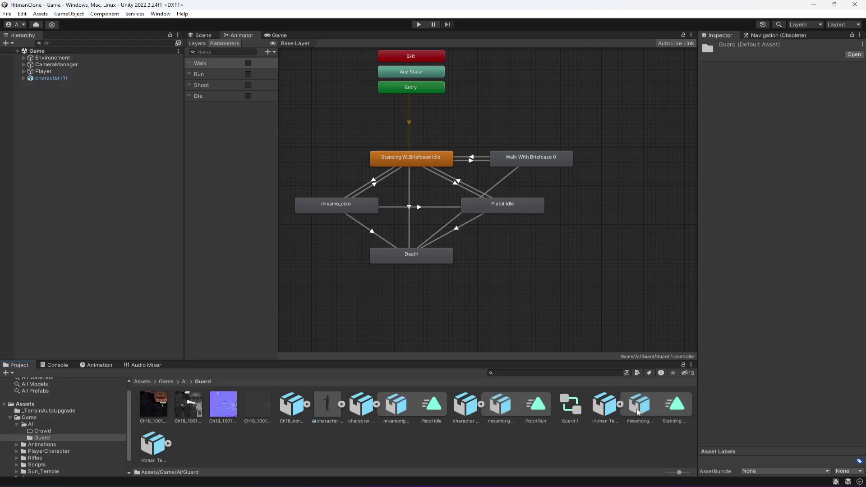
pyautogui.click(168, 444)
pyautogui.click(309, 405)
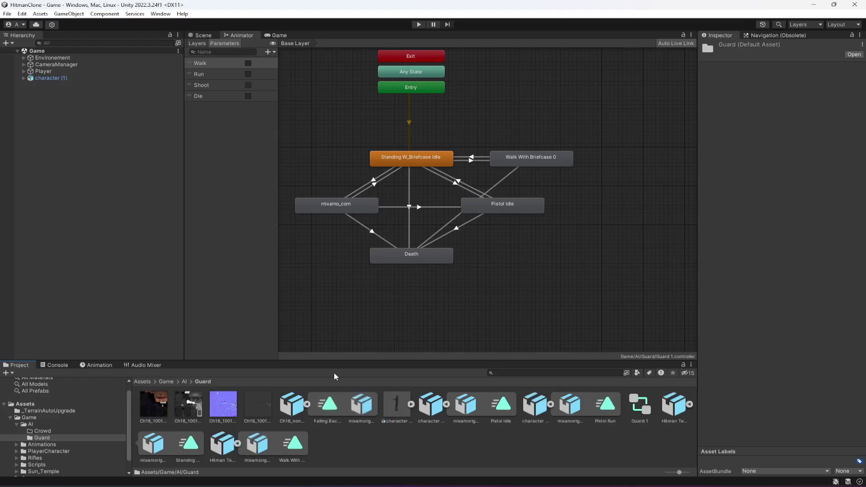
# - Preview the Pistol Idle and Standing W_Briefcase Idle clips in the Inspector
pyautogui.click(414, 158)
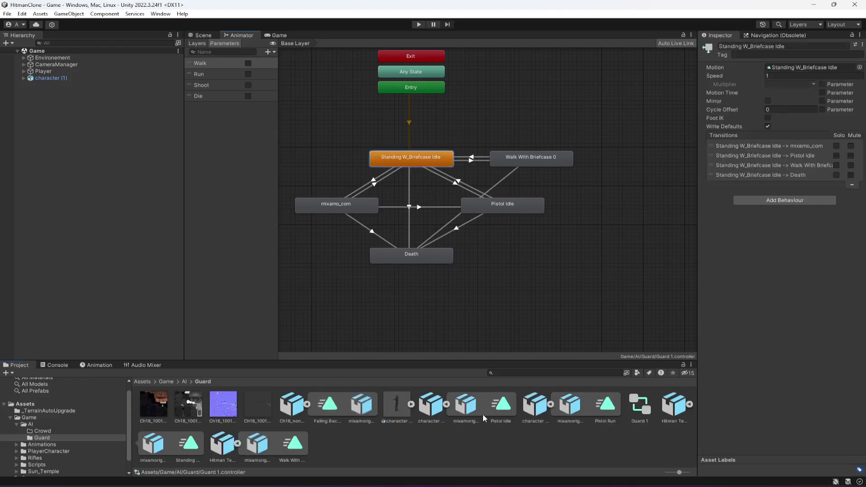
pyautogui.click(504, 413)
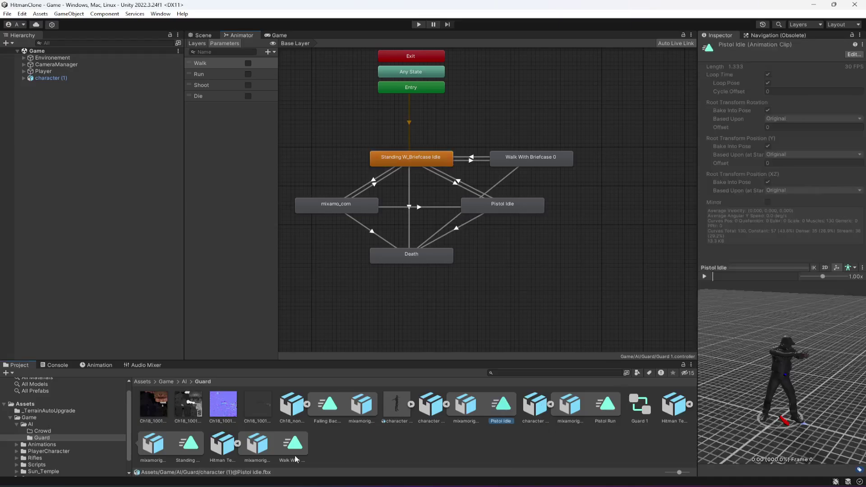
pyautogui.click(191, 452)
pyautogui.click(706, 275)
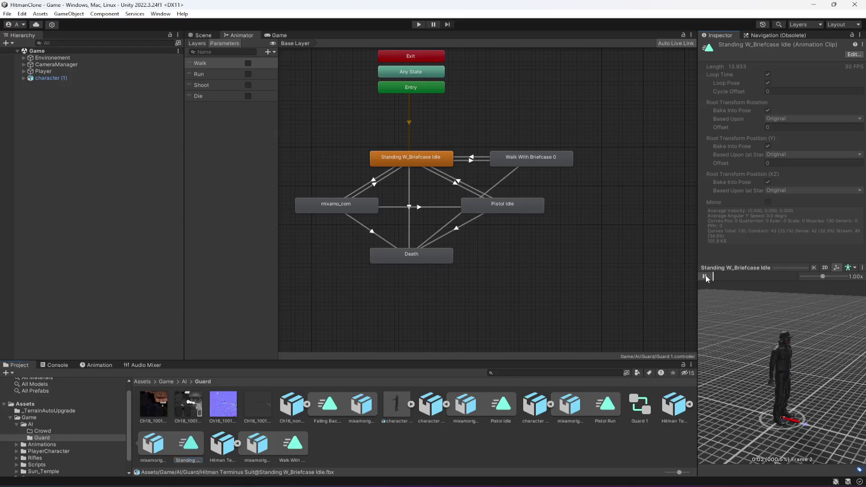
pyautogui.click(706, 275)
# - Assign the Pistol Idle clip as the Pistol Idle state's motion
pyautogui.click(410, 157)
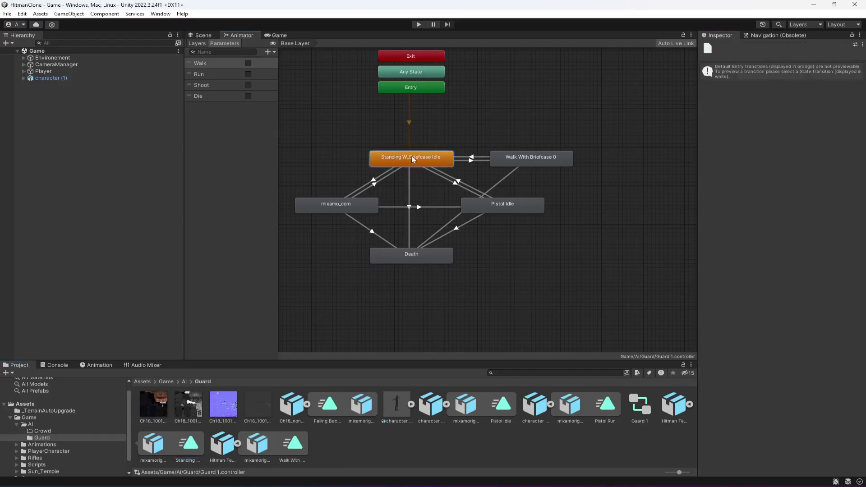
pyautogui.moveTo(188, 445); pyautogui.dragTo(792, 71)
pyautogui.click(493, 207)
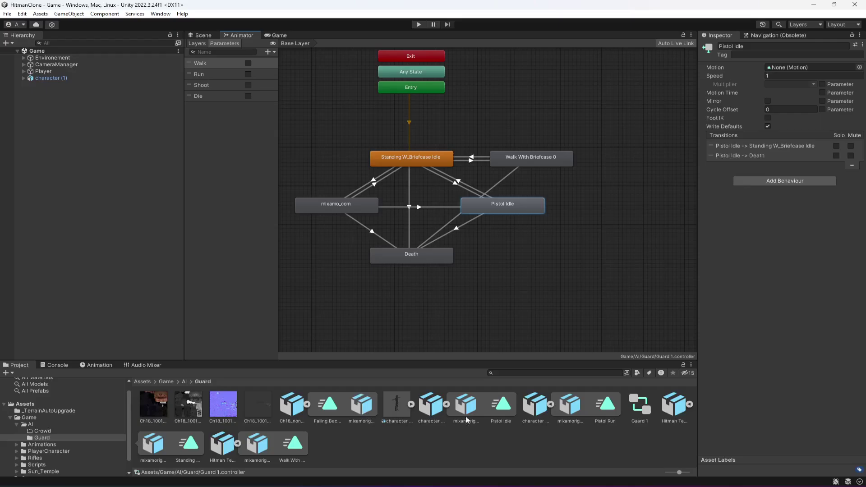
pyautogui.moveTo(500, 410); pyautogui.dragTo(797, 69)
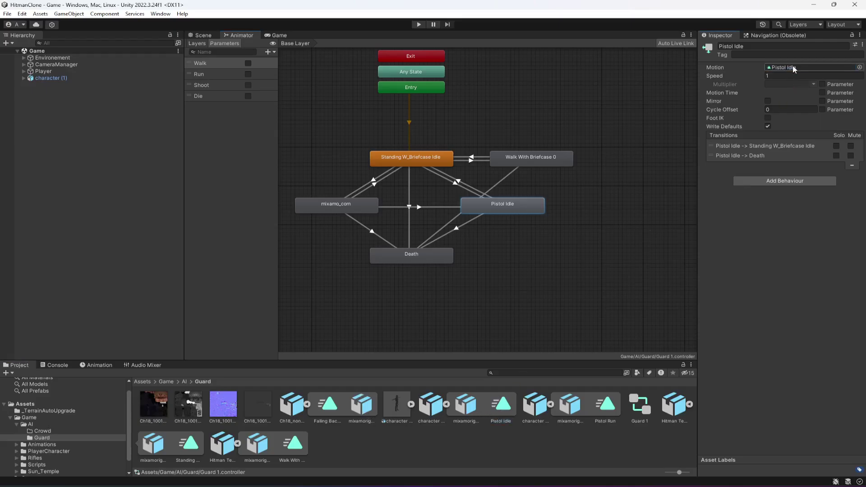
# - Assign Pistol Run to the mixamo_com state and a clip to the Death state
pyautogui.click(355, 212)
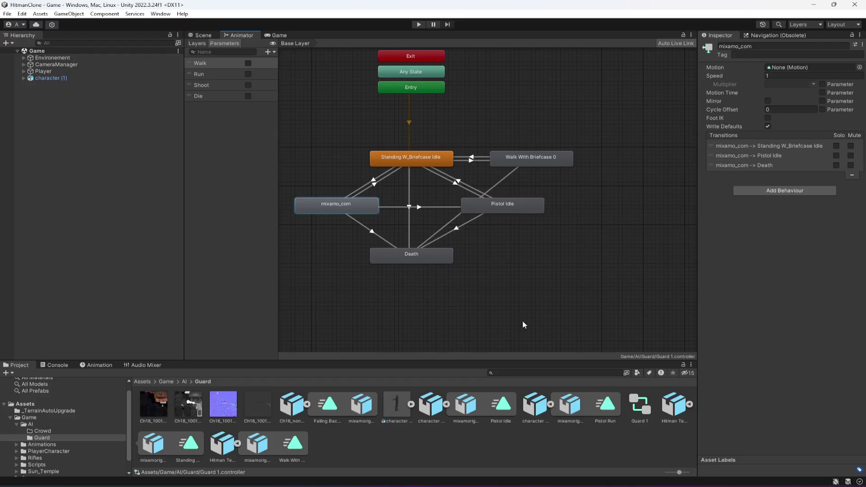
pyautogui.moveTo(609, 394); pyautogui.dragTo(780, 67)
pyautogui.click(429, 254)
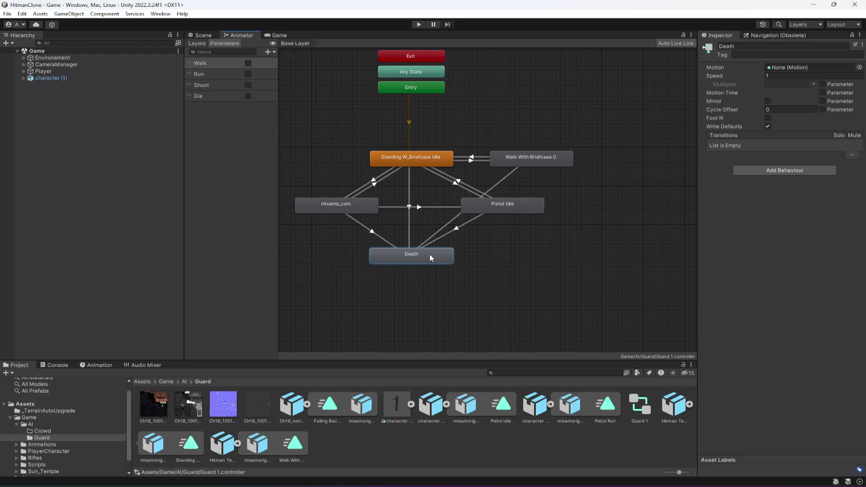
pyautogui.moveTo(328, 404); pyautogui.dragTo(781, 67)
pyautogui.doubleClick(516, 156)
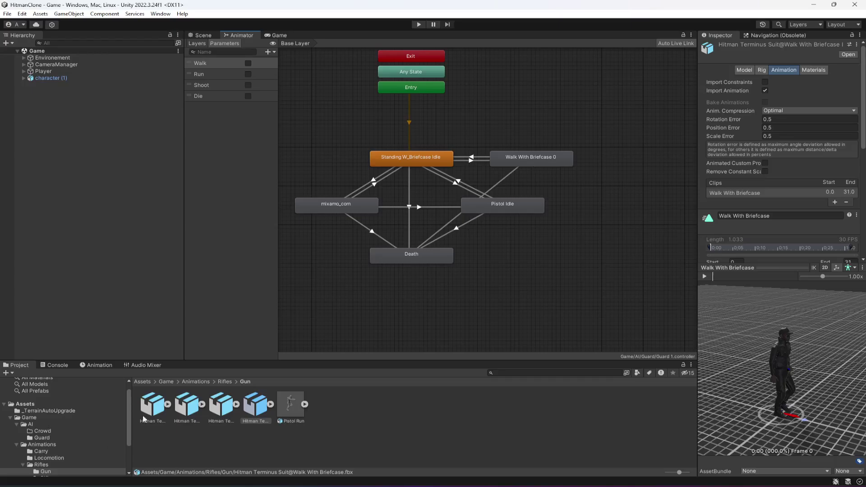
# - Assign the Guard folder's walk clip to Walk With Briefcase 0 and recheck the Pistol Idle transition
pyautogui.click(23, 465)
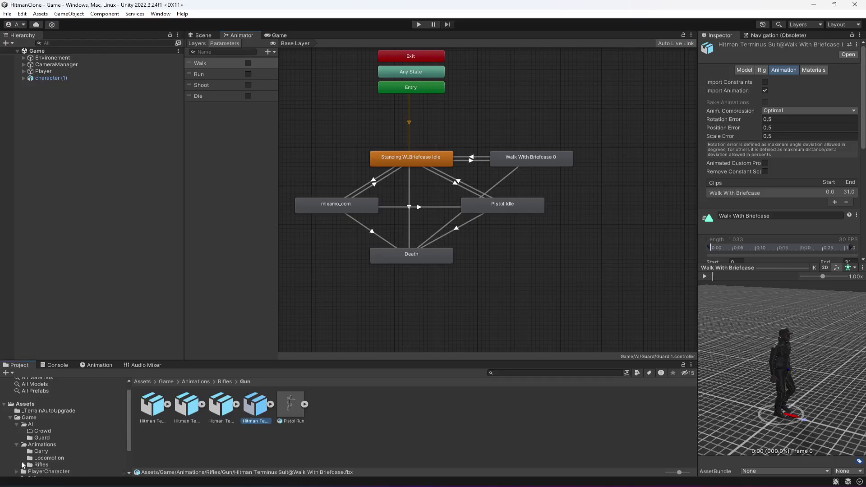
pyautogui.click(17, 445)
pyautogui.click(41, 438)
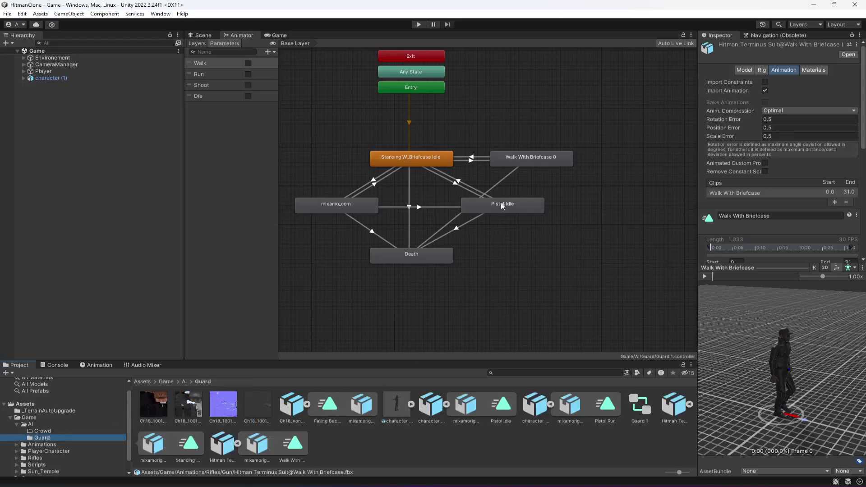
pyautogui.click(530, 159)
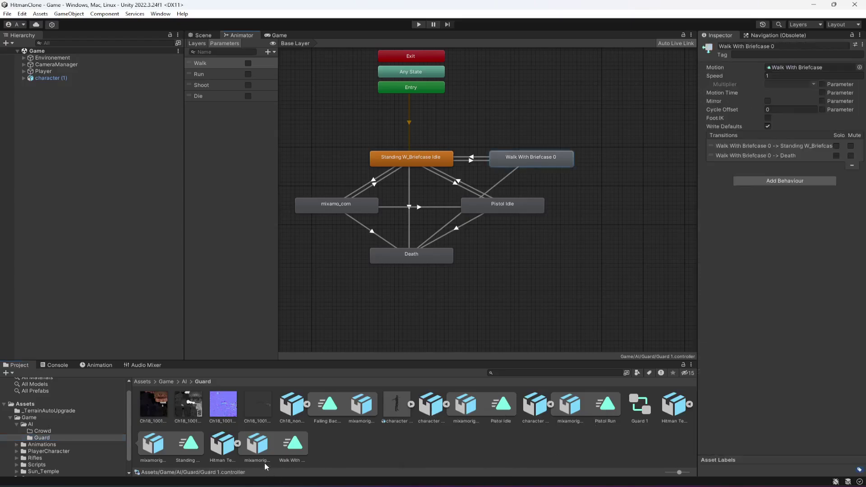
pyautogui.moveTo(296, 446); pyautogui.dragTo(779, 68)
pyautogui.click(491, 188)
pyautogui.click(468, 188)
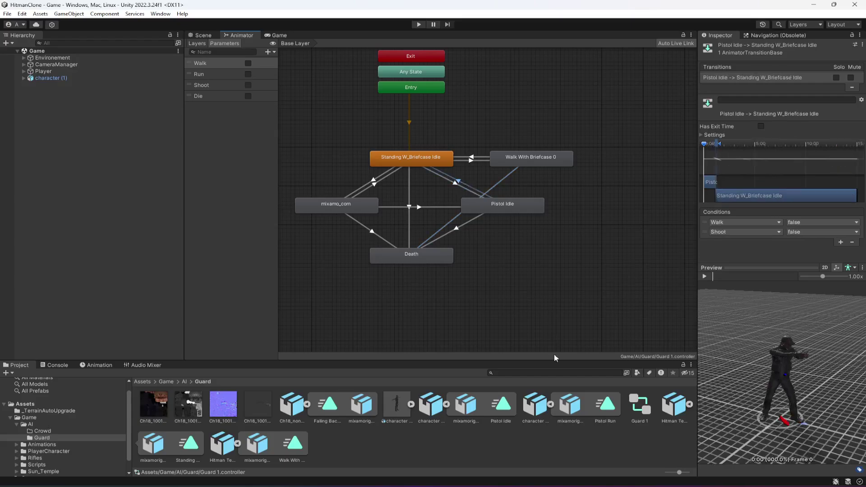